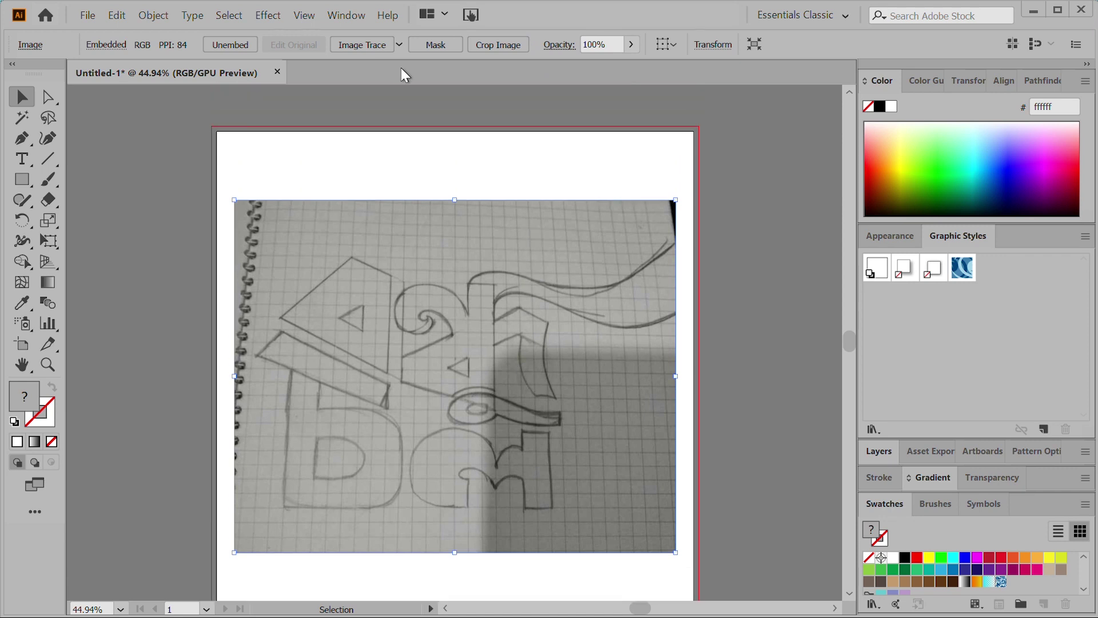
Enlarge the sketch photo slightly on the artboard and add a new layer above it as the active drawing layer
scroll(451, 240, down, 1)
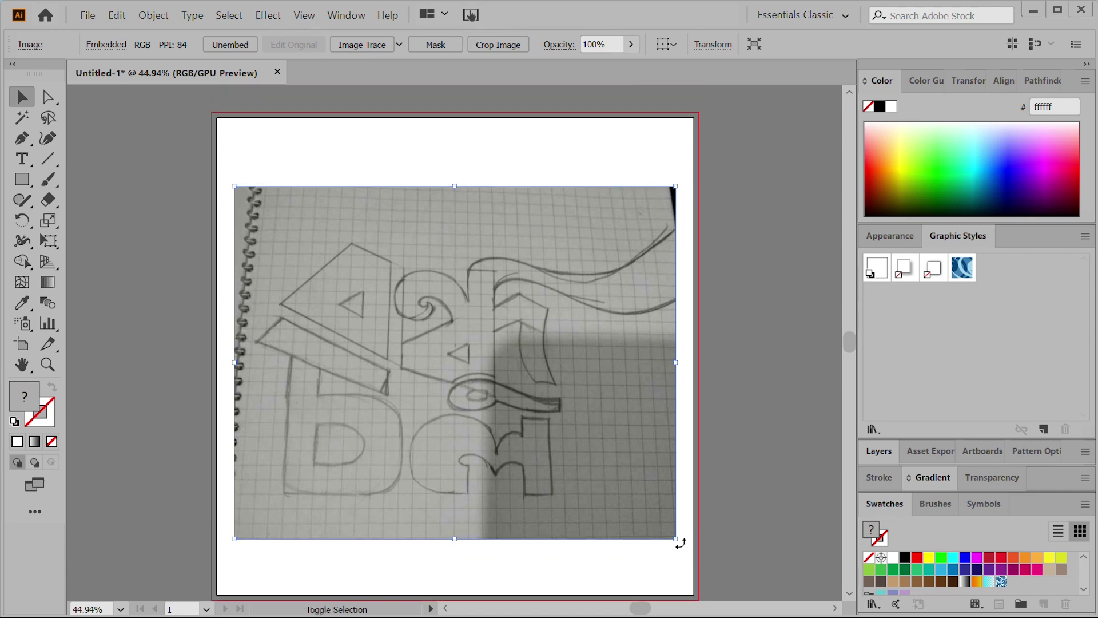
drag(675, 538, 685, 545)
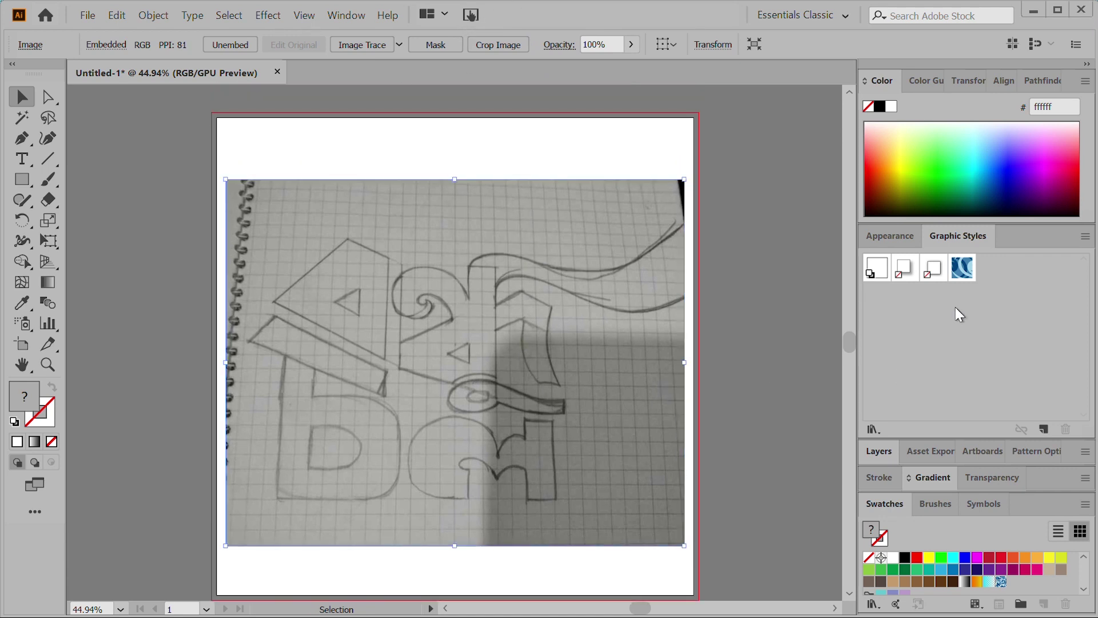
click(879, 452)
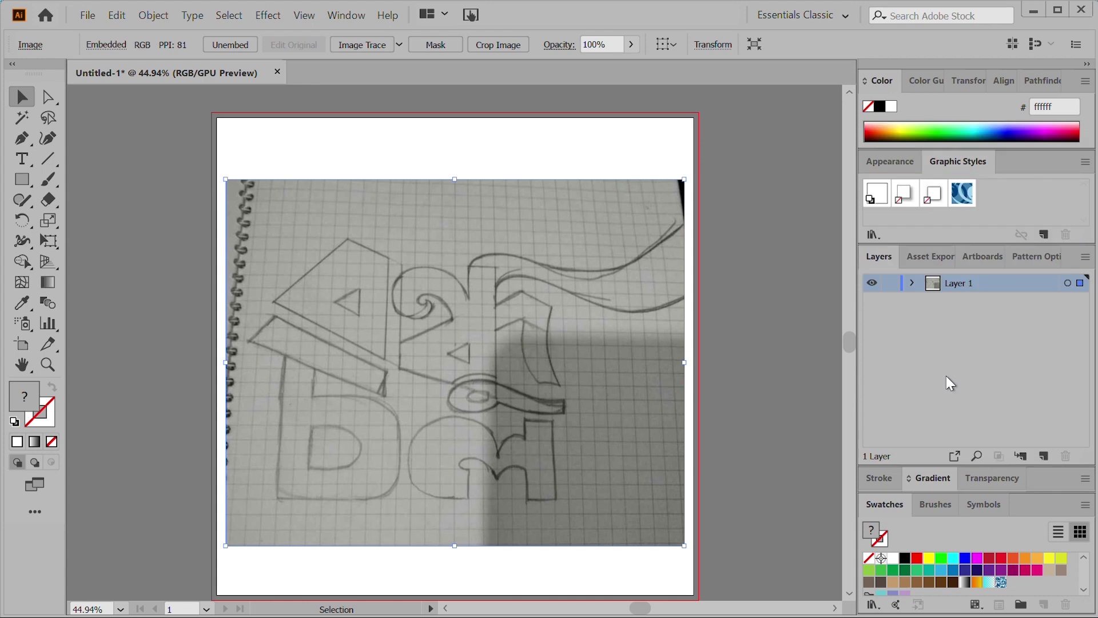
click(1047, 452)
click(491, 152)
click(510, 212)
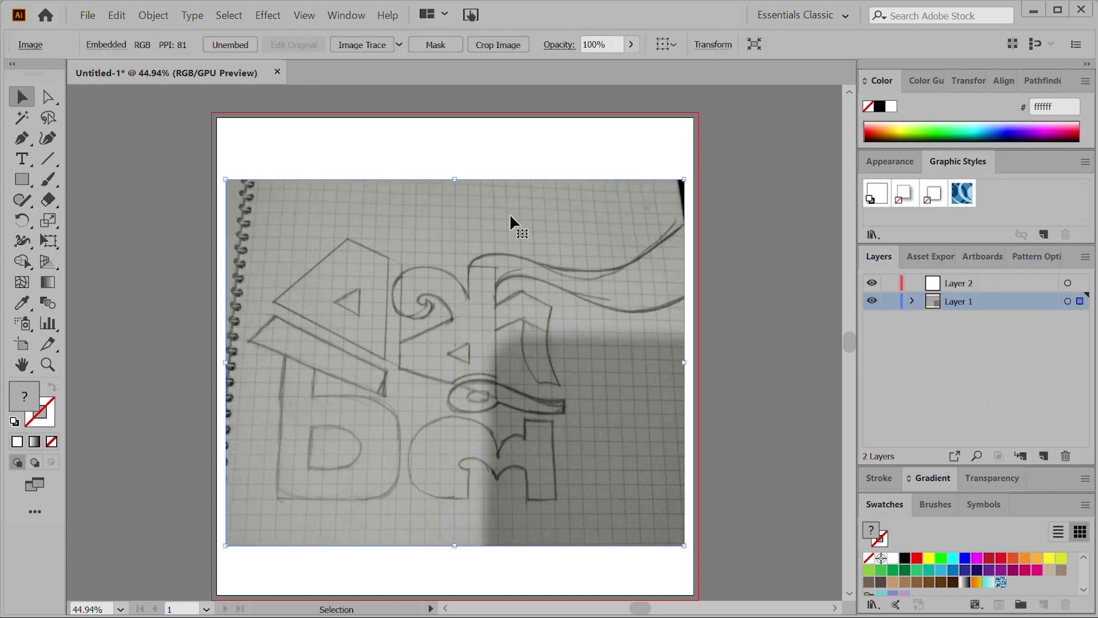
click(1009, 286)
click(873, 301)
click(872, 301)
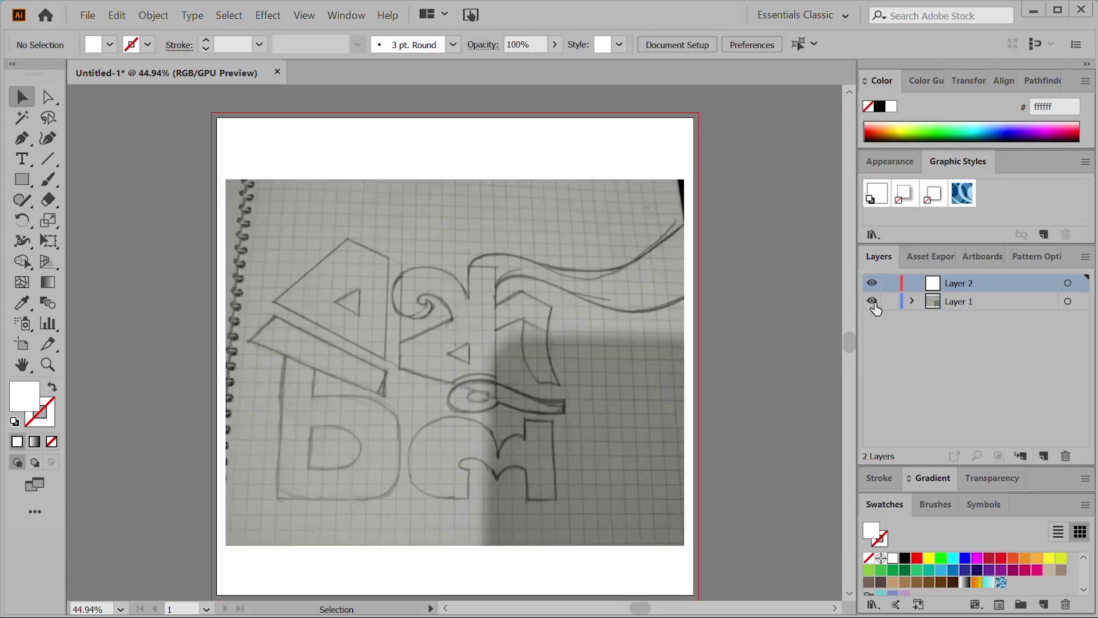
click(466, 284)
click(151, 15)
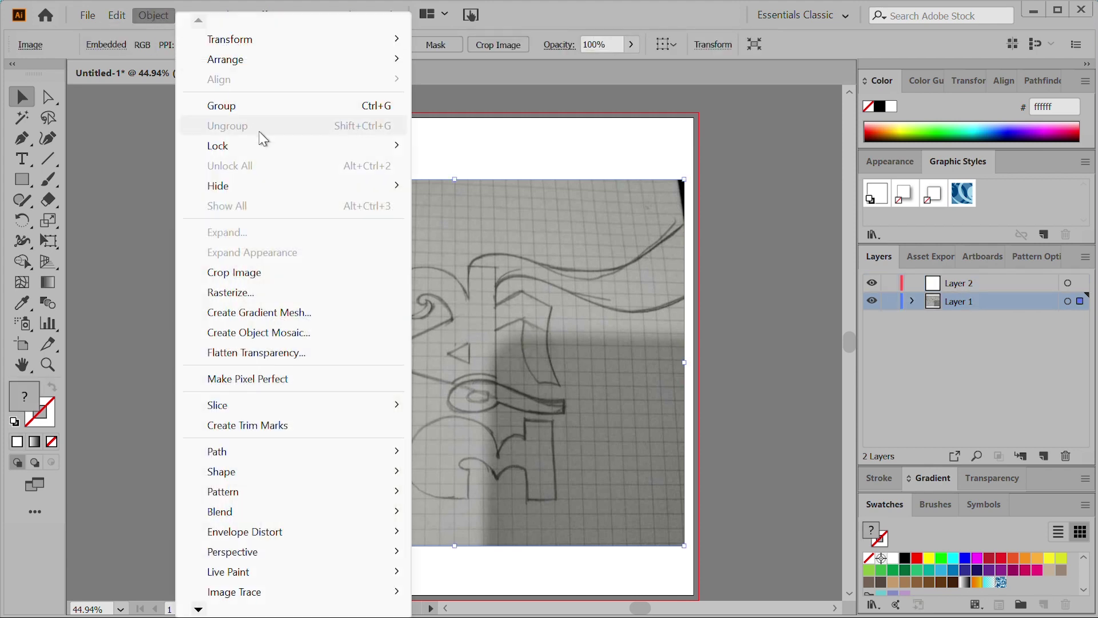
mouse_move(263, 146)
click(514, 150)
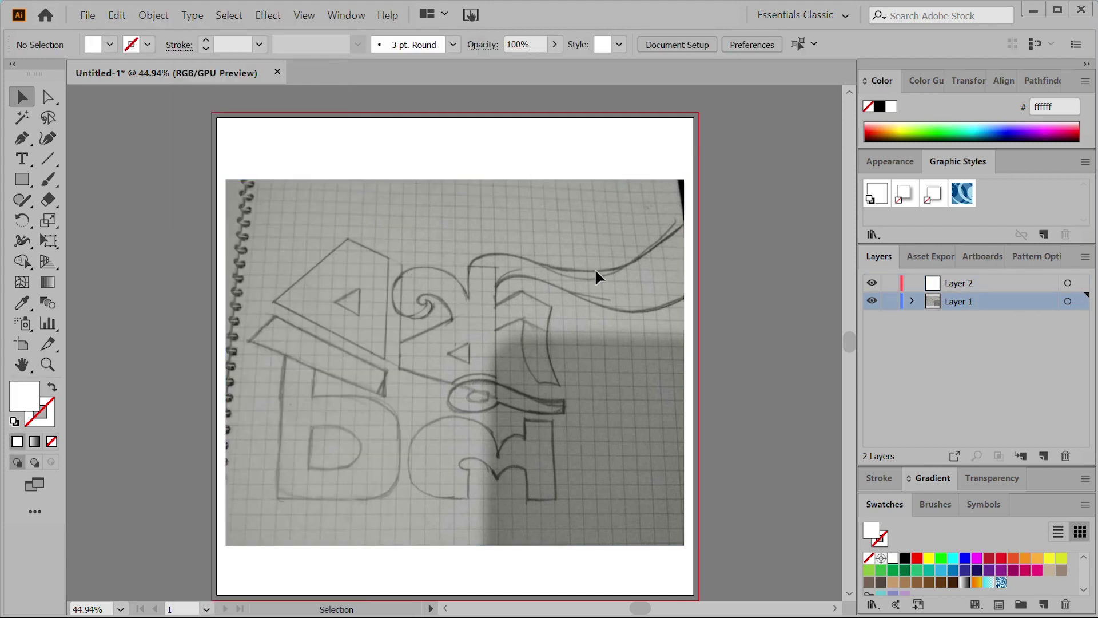
On Layer 2, draw a line about 93 mm long along the upper-left letter's slanted edge and copy it onto the end of the bar below
click(960, 289)
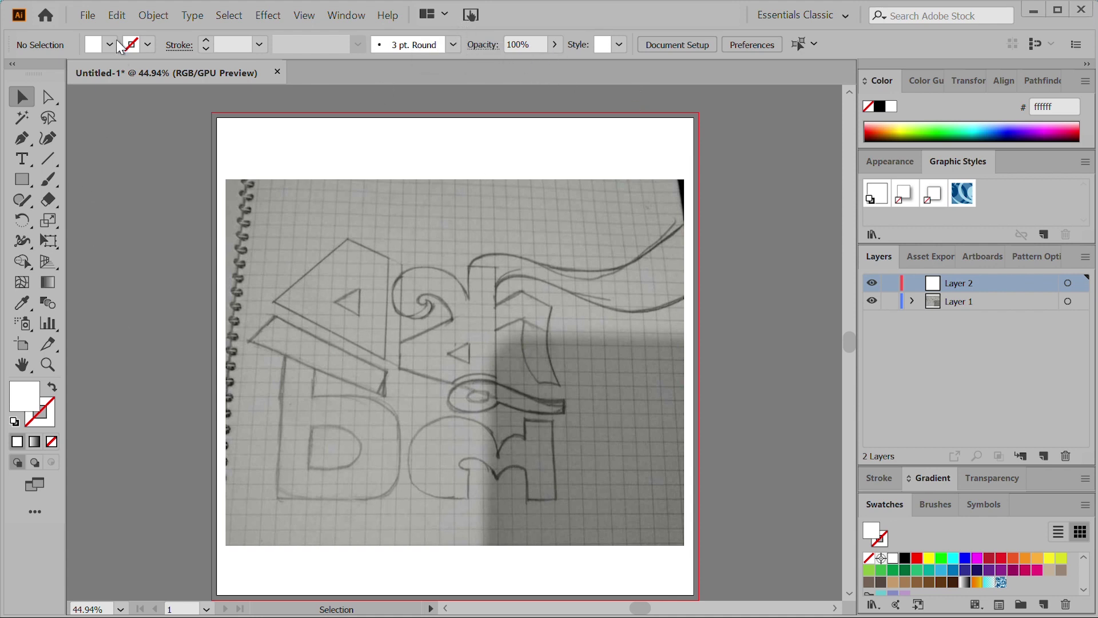
click(47, 164)
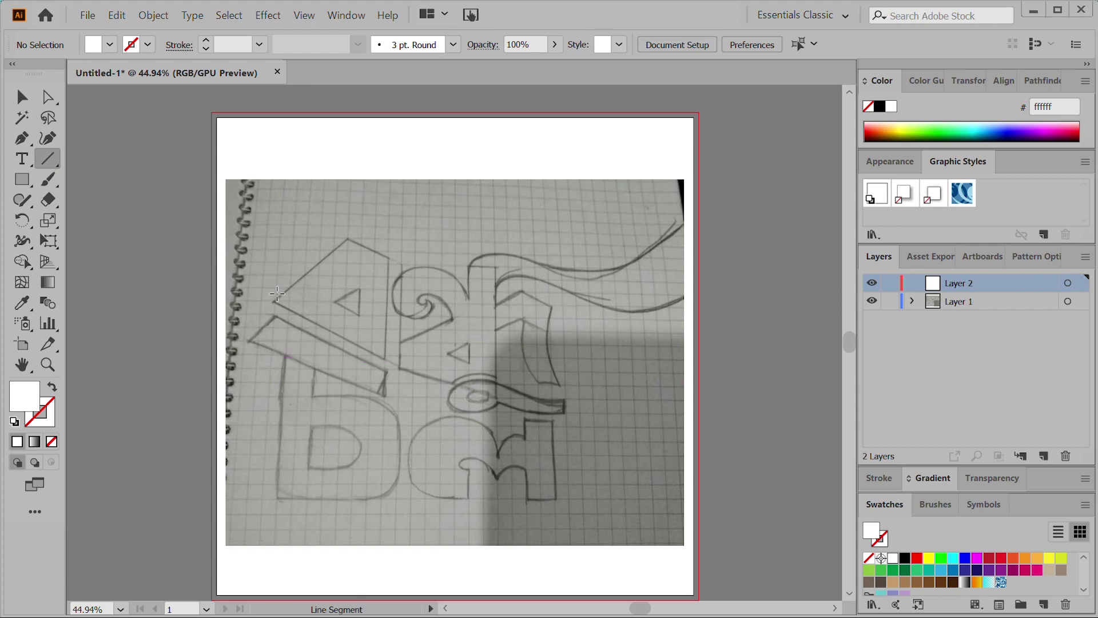
mouse_move(267, 302)
mouse_down()
mouse_move(354, 226)
mouse_move(361, 207)
mouse_move(263, 304)
mouse_move(359, 205)
mouse_move(371, 217)
mouse_up()
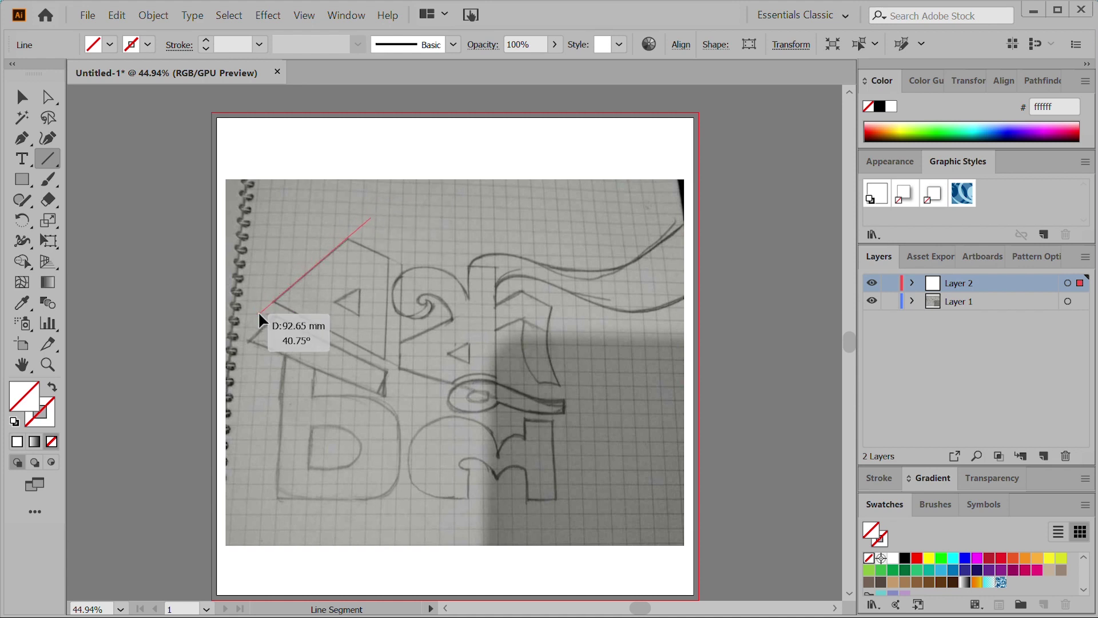
key(ctrl)
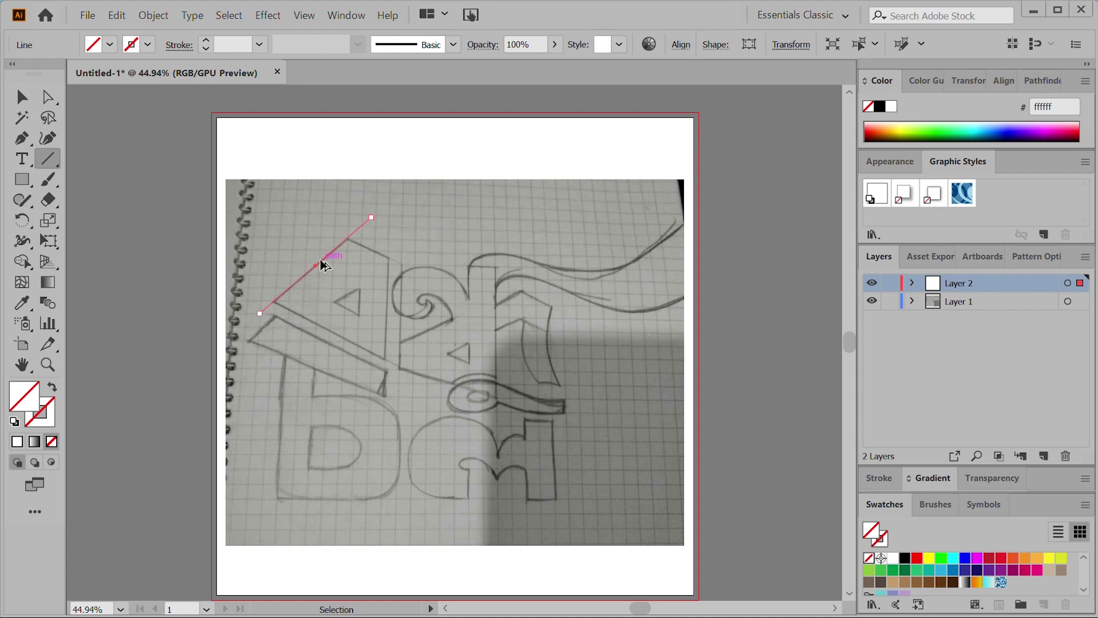
drag(324, 266, 337, 246)
key(z)
drag(454, 318, 479, 354)
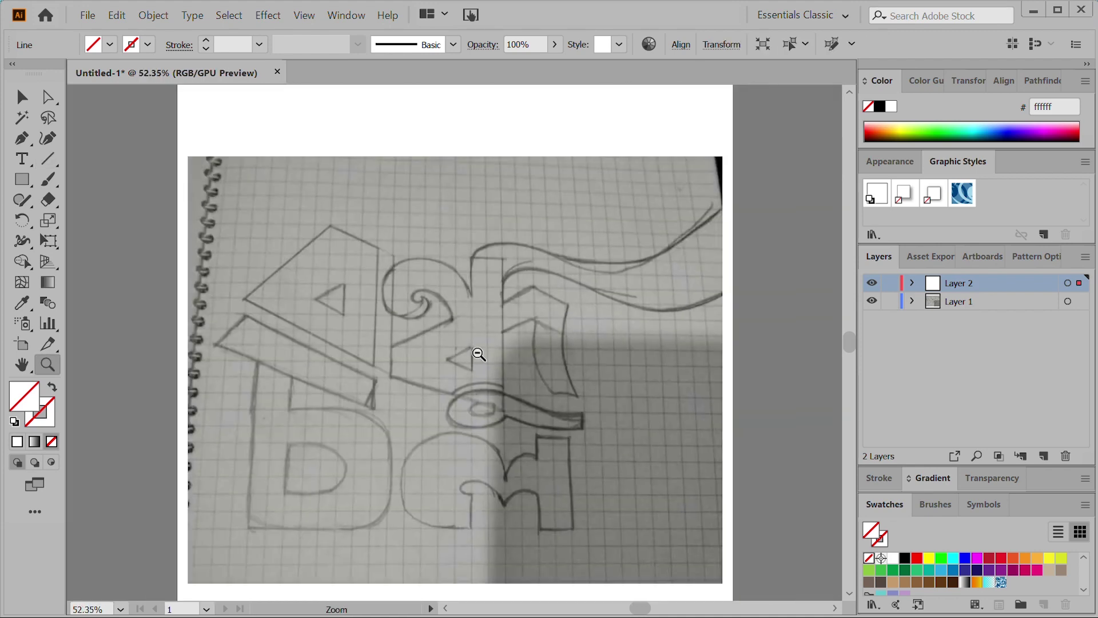
click(21, 98)
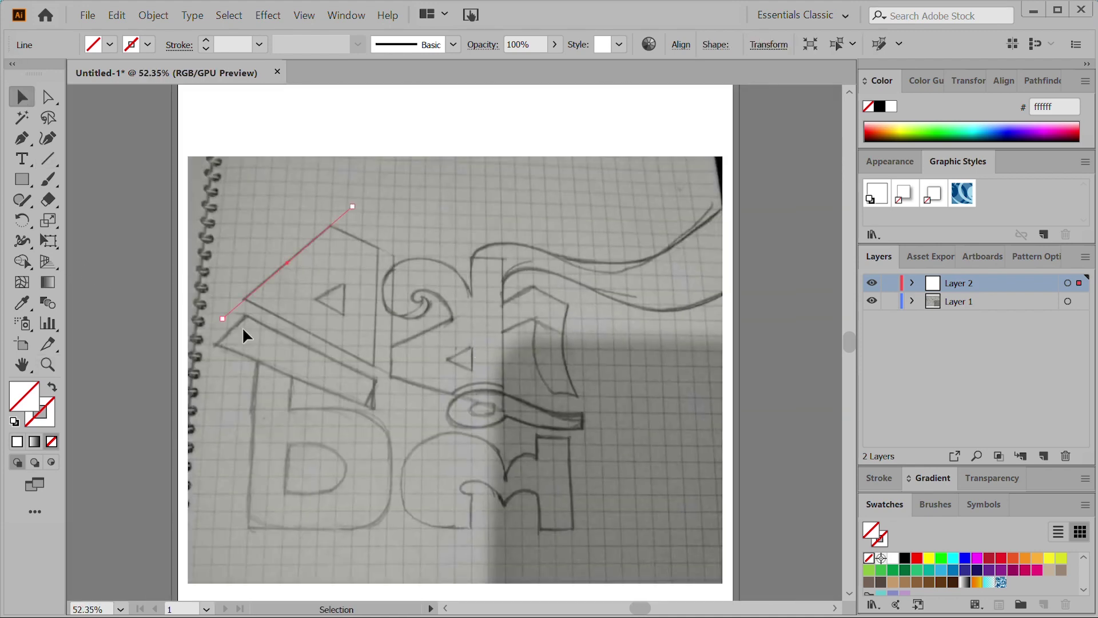
click(279, 264)
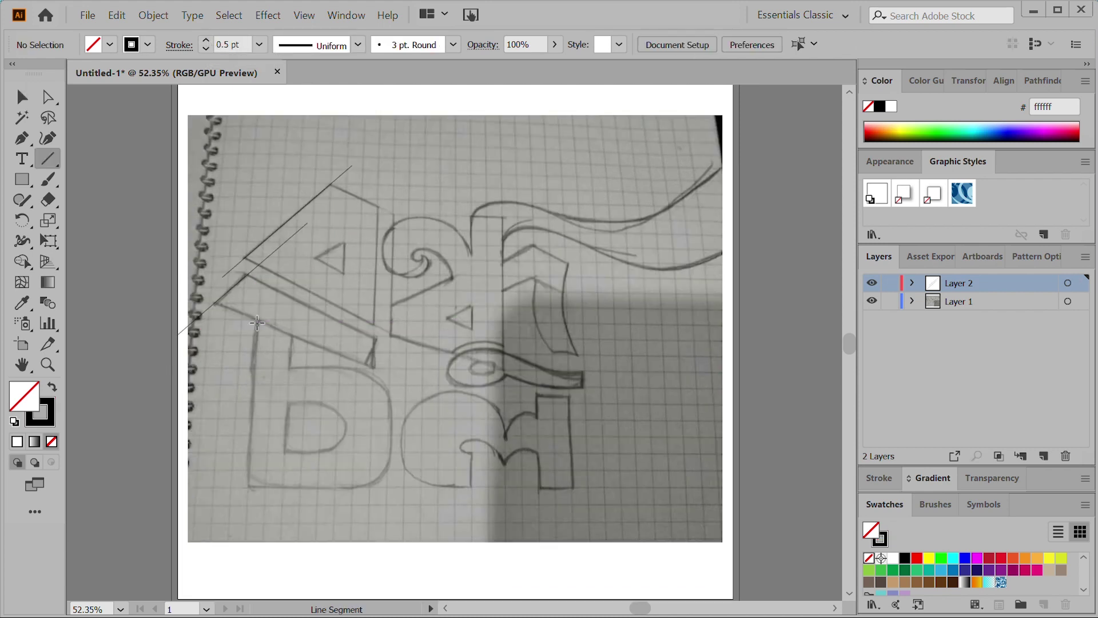
Trace the lower-left letter's outer stem edge and both long edges of the slanted bar with black 0.5 pt straight lines
mouse_move(258, 321)
mouse_down()
mouse_move(237, 505)
mouse_move(246, 501)
mouse_up()
drag(257, 322, 402, 379)
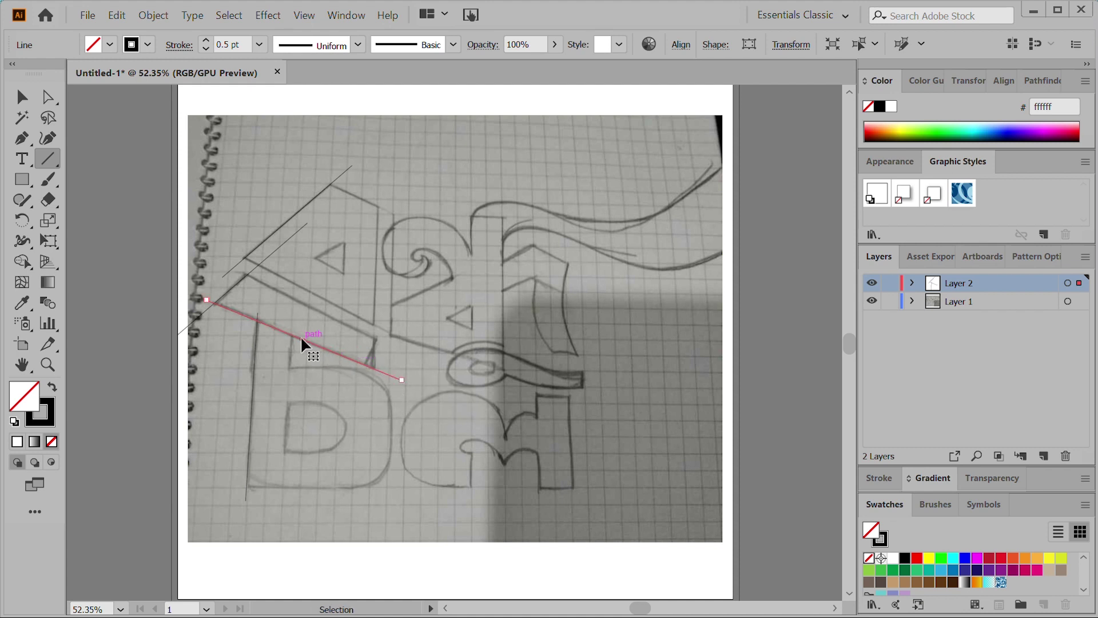
drag(293, 342, 313, 307)
drag(423, 345, 417, 359)
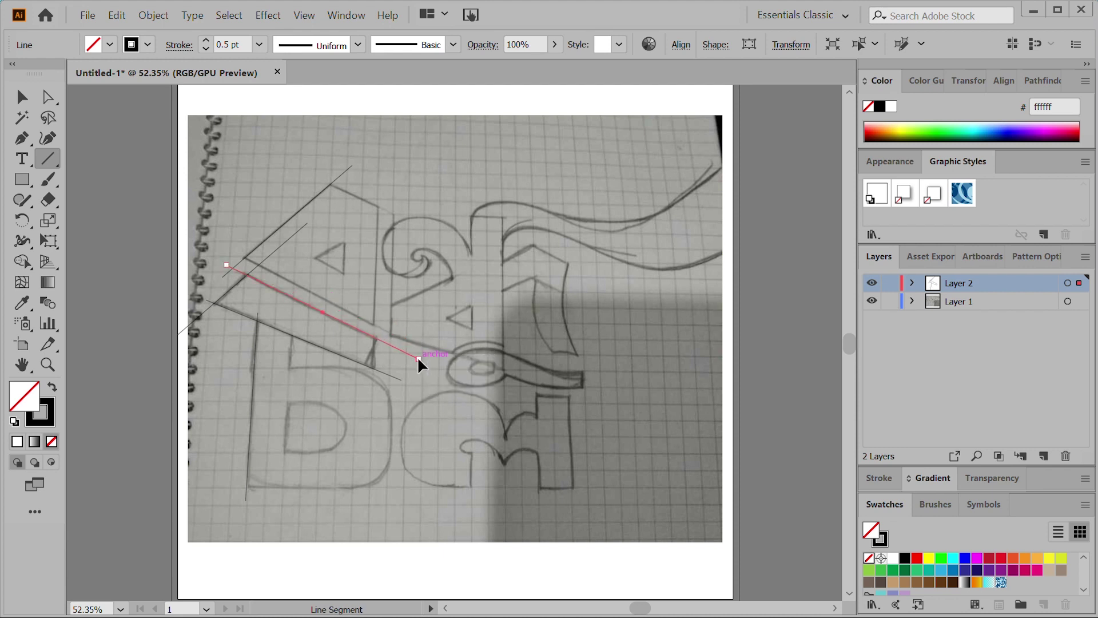
Create a three-point star with radii 8.8194 mm and 17.6389 mm, then rotate and shrink it to fit the small triangle in the upper-left letter
click(25, 180)
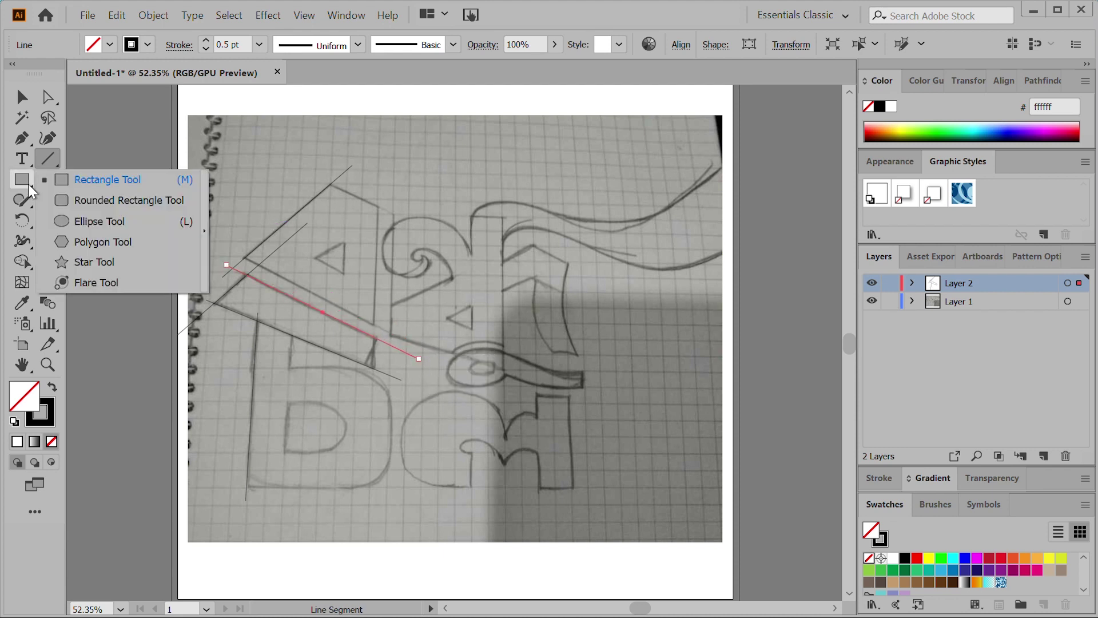
click(100, 262)
click(418, 255)
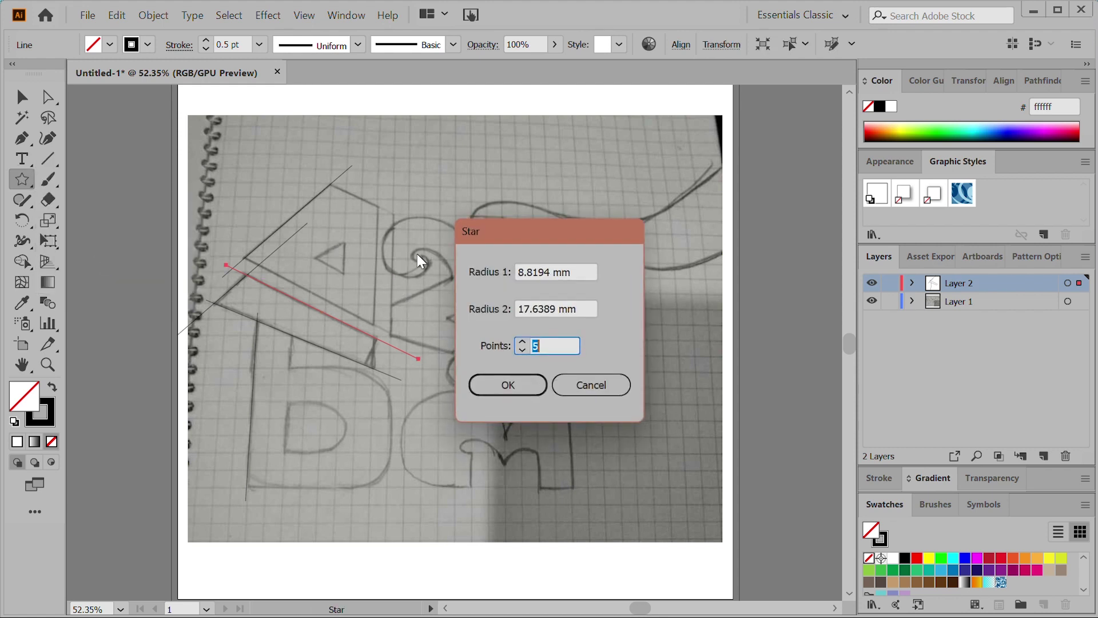
click(523, 350)
click(522, 350)
click(503, 384)
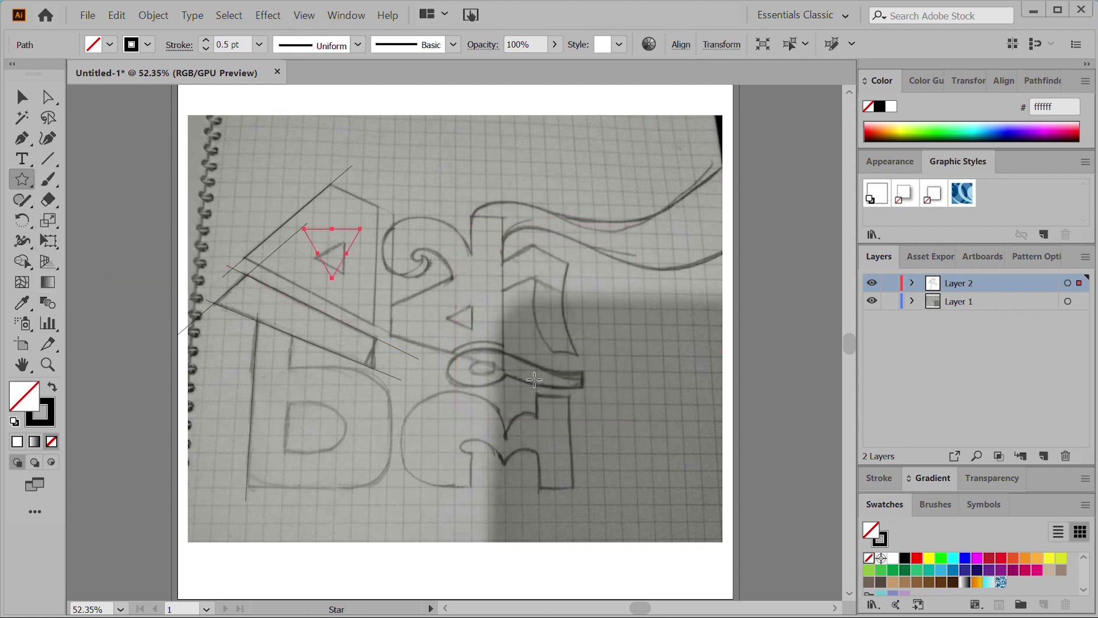
key(v)
drag(368, 226, 343, 242)
drag(309, 282, 346, 258)
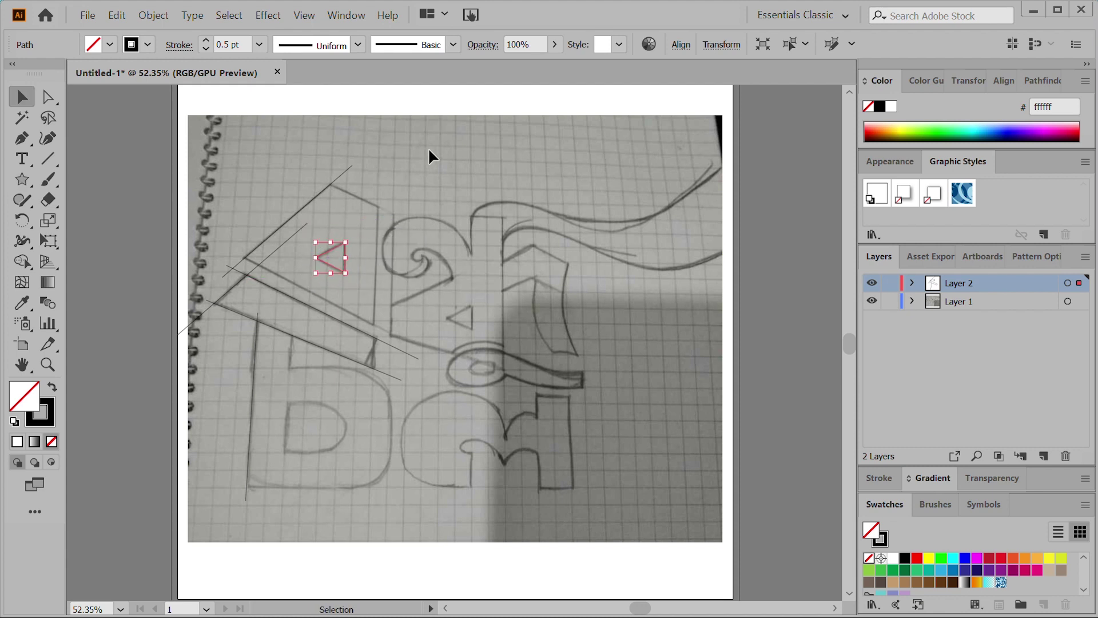
click(428, 146)
Draw straight lines along the lower-left letter's inner stem edge and the four sides of the upright block in the sketch's lower row
click(22, 138)
click(48, 159)
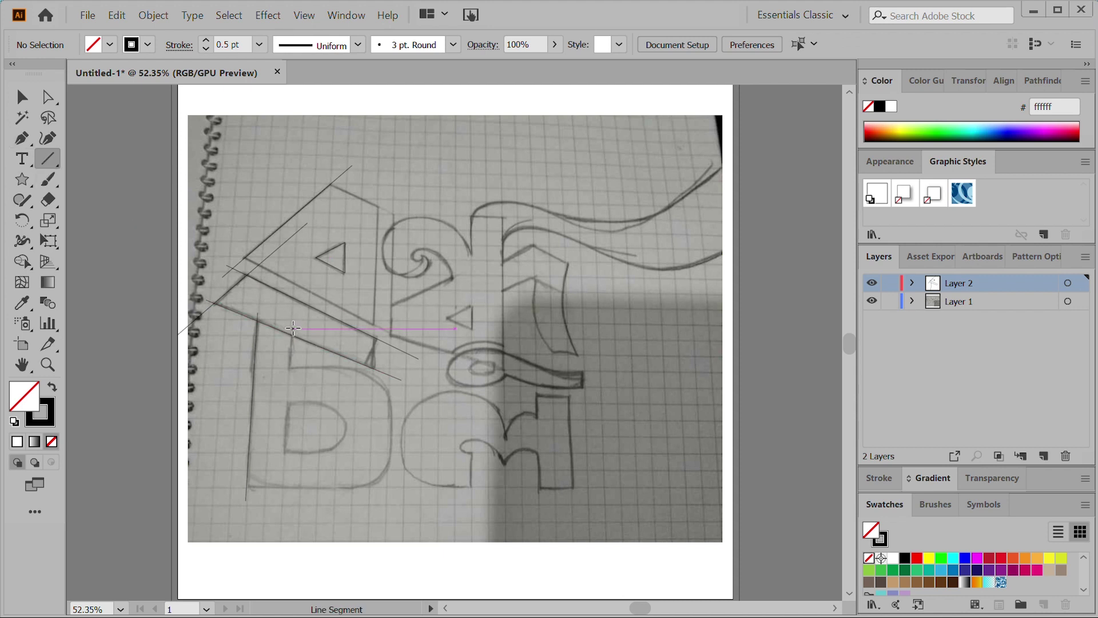
drag(292, 329, 279, 520)
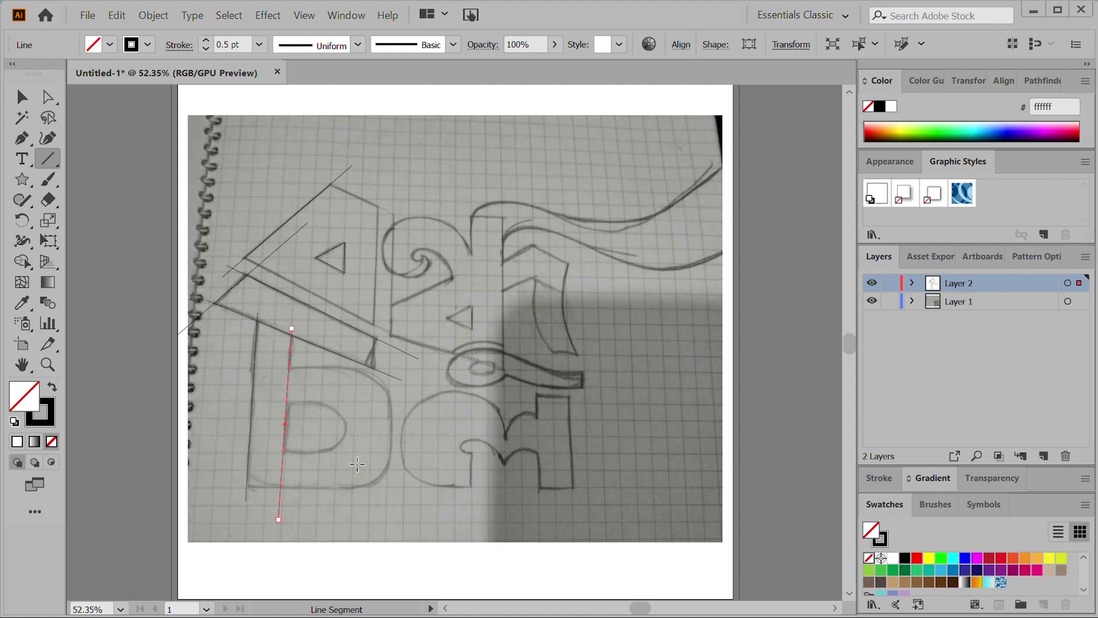
drag(569, 392, 576, 509)
drag(524, 394, 599, 398)
drag(525, 488, 601, 489)
drag(524, 485, 536, 388)
drag(537, 507, 540, 505)
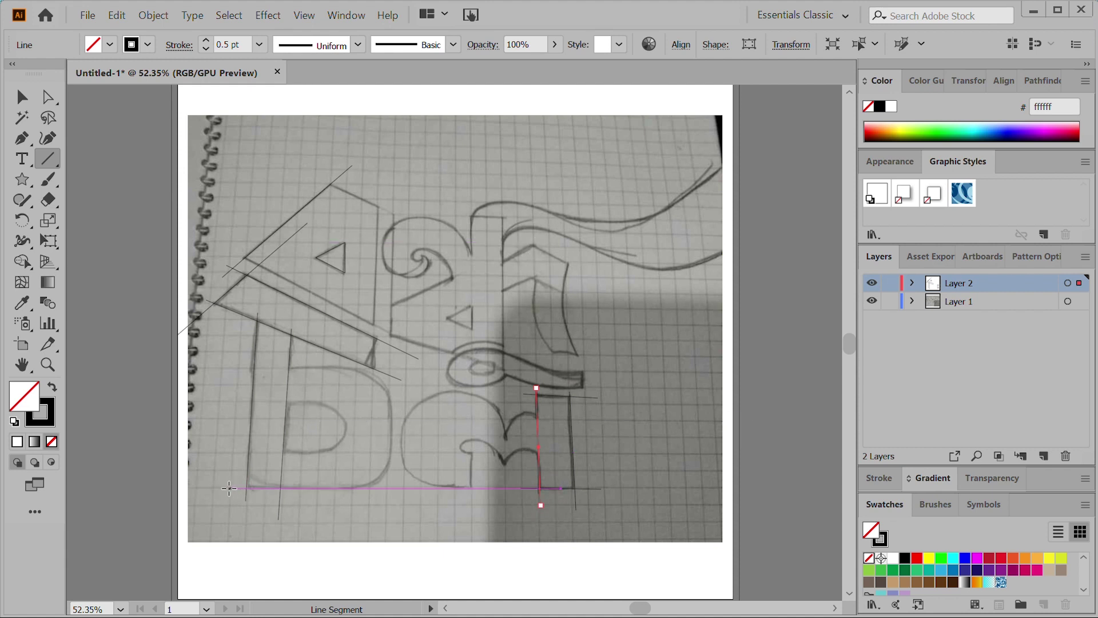
Draw lines along the lower-left letter's bottom and top edges and along the remaining three sides of the upper-left letter
drag(235, 488, 407, 488)
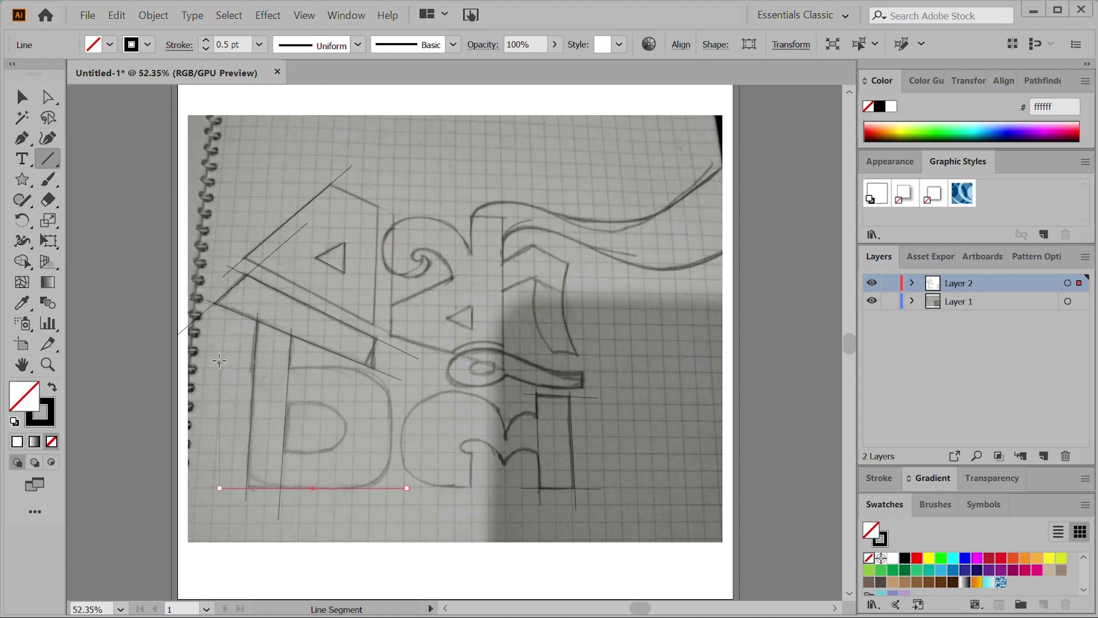
drag(226, 369, 424, 369)
drag(234, 251, 382, 328)
drag(304, 171, 373, 329)
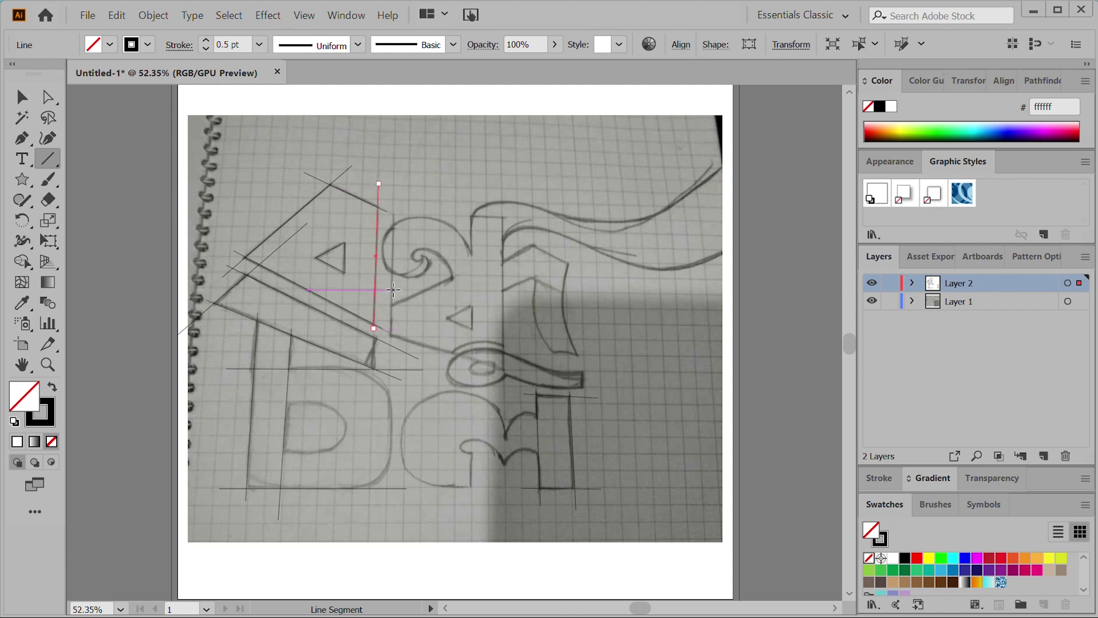
Trace the straight edges of the swirl letter with lines, including its diagonal, top edge, slanted base and vertical sides
drag(394, 290, 392, 339)
drag(458, 215, 511, 217)
drag(381, 332, 456, 353)
drag(385, 309, 472, 268)
drag(503, 206, 503, 351)
Trace the chevron-shaped letter to the right of the swirl letter with straight lines along its slanted tops, sides and base
drag(495, 266, 539, 240)
drag(499, 293, 535, 279)
key(ctrl+shift+a)
drag(524, 235, 586, 270)
key(Down)
key(Down)
key(Down)
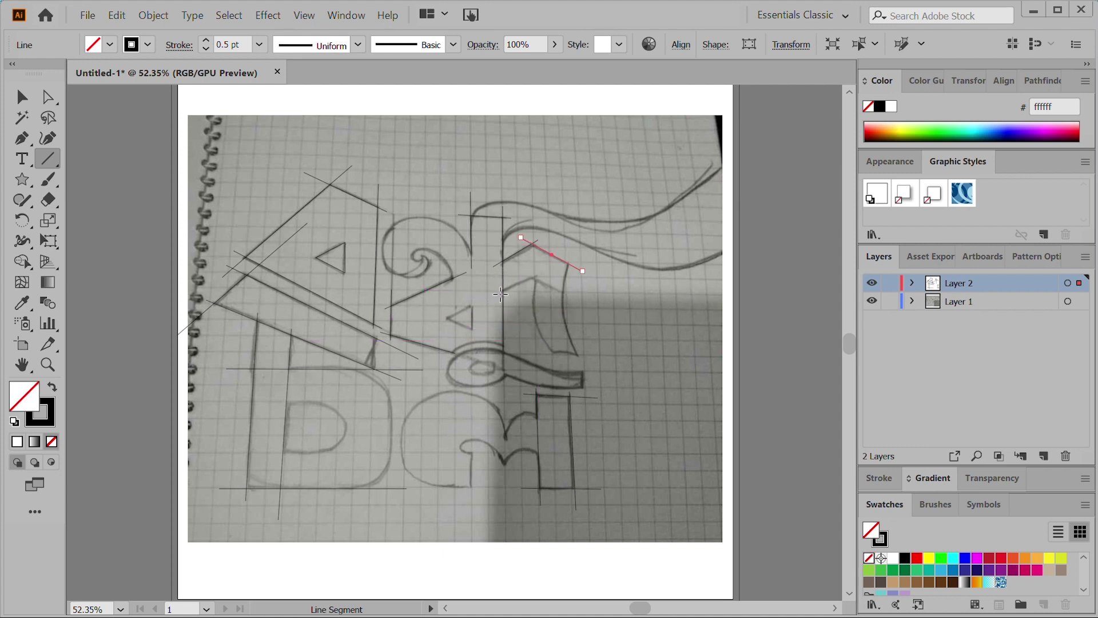
mouse_move(496, 296)
mouse_down()
mouse_move(564, 262)
mouse_move(547, 273)
mouse_move(580, 364)
mouse_move(557, 352)
mouse_move(600, 352)
mouse_up()
drag(531, 262, 556, 367)
Draw an open curved Pen path around the rounded inner opening of the lower-left letter, with both ends crossing its stem line
click(23, 137)
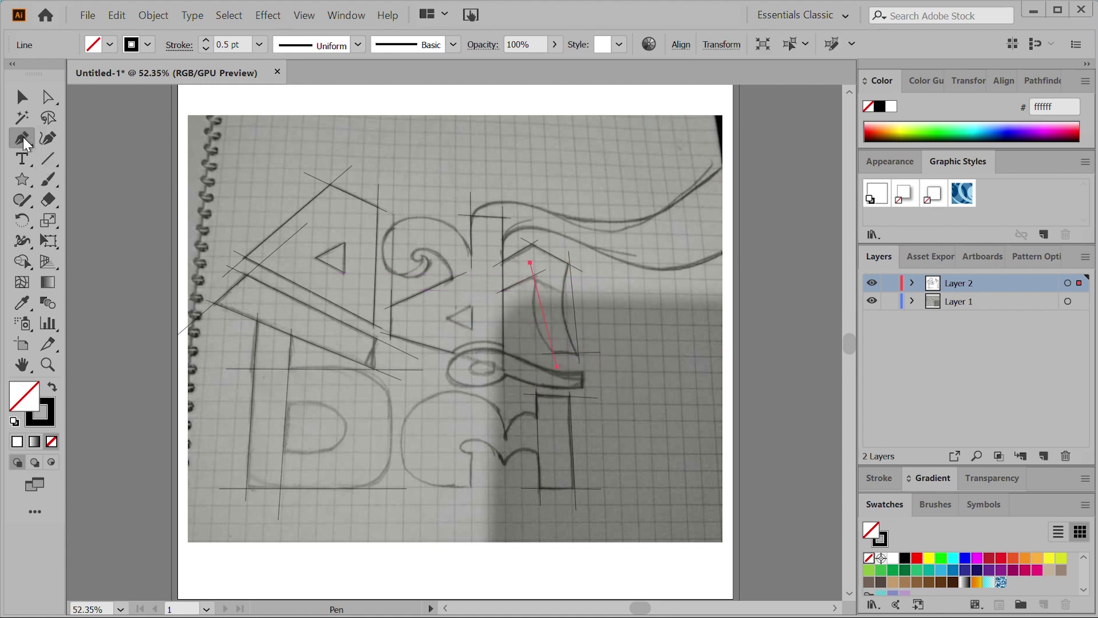
click(273, 403)
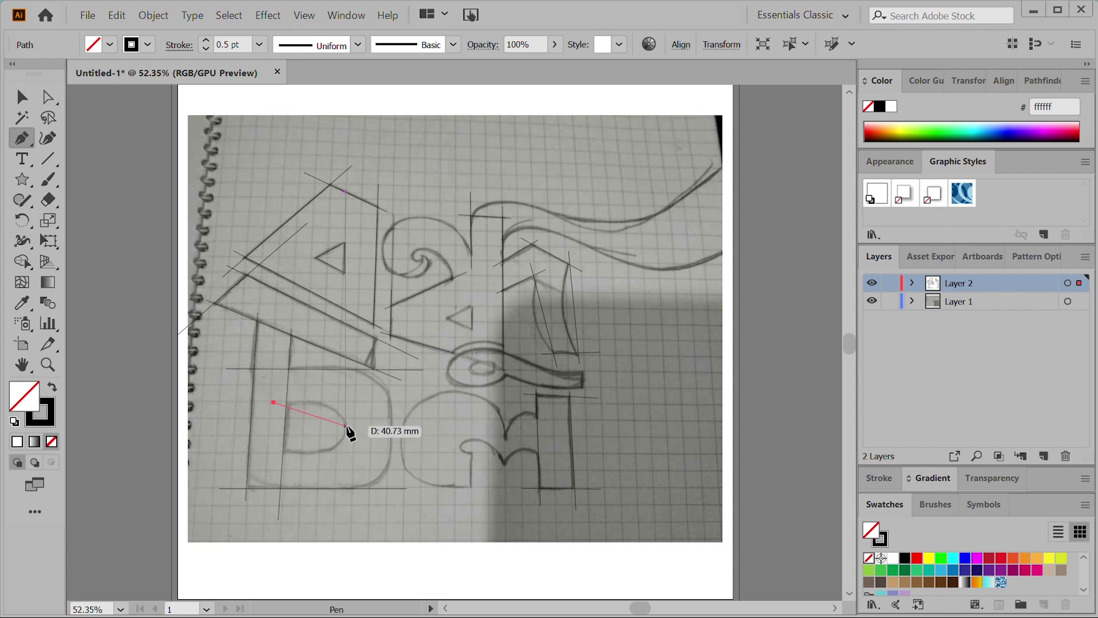
drag(346, 426, 345, 460)
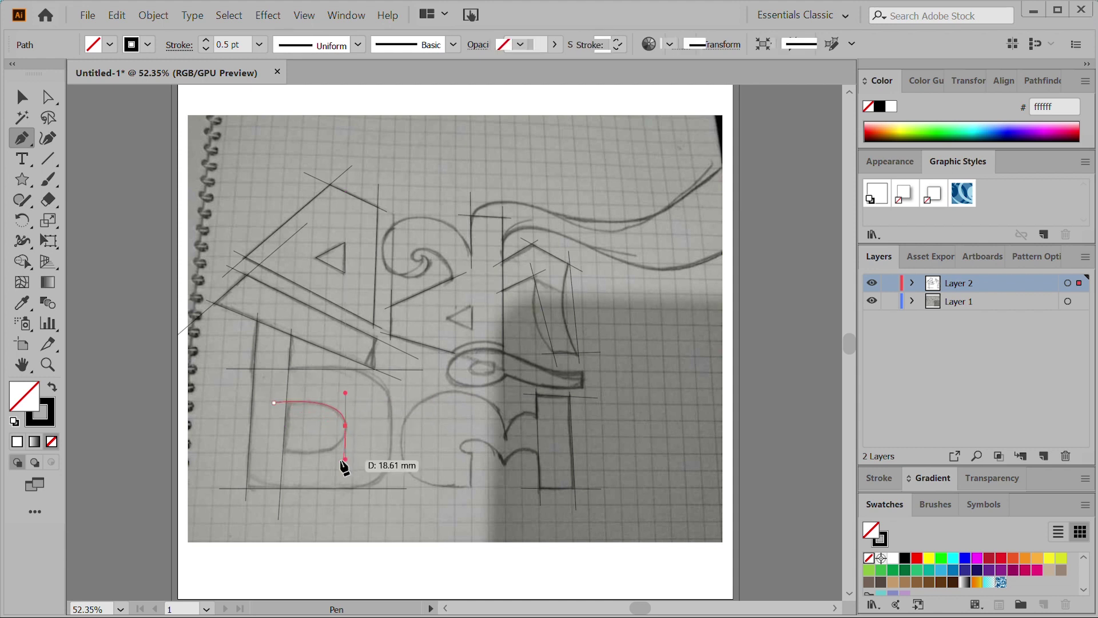
click(272, 452)
key(Escape)
Draw a Pen path from the round letter's inner hook down its short edge and around its outer curve to the notch
click(470, 451)
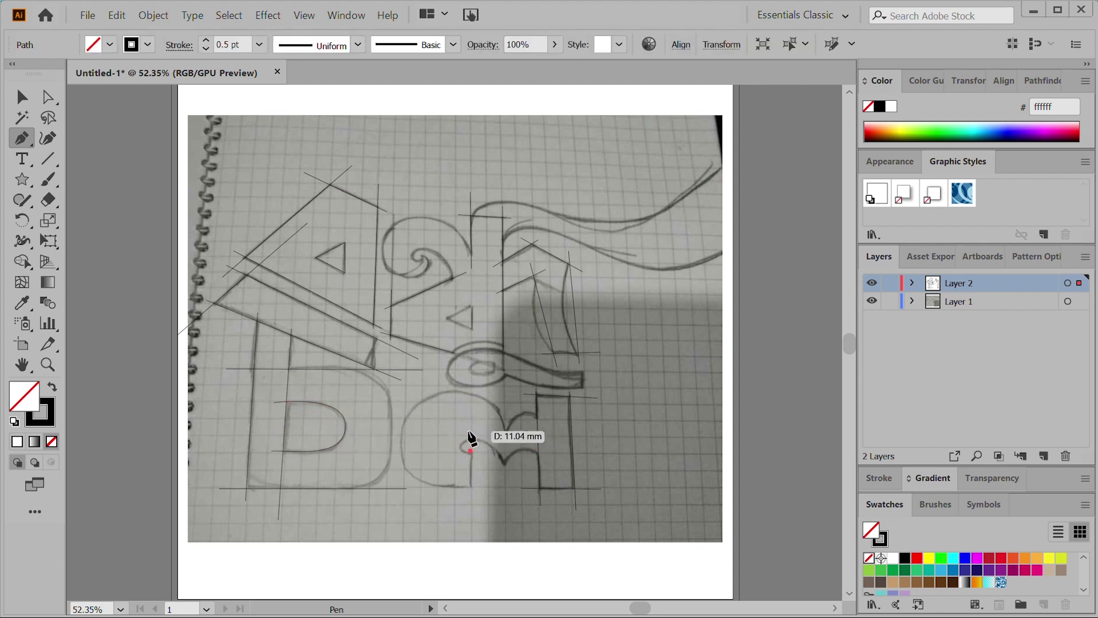
click(470, 488)
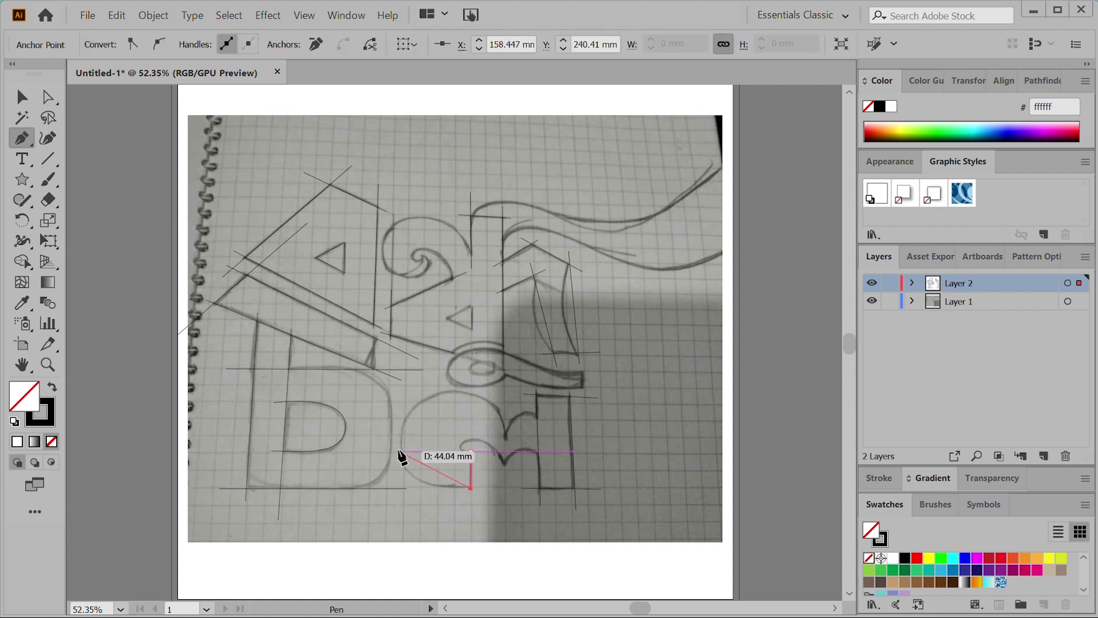
drag(399, 441, 404, 385)
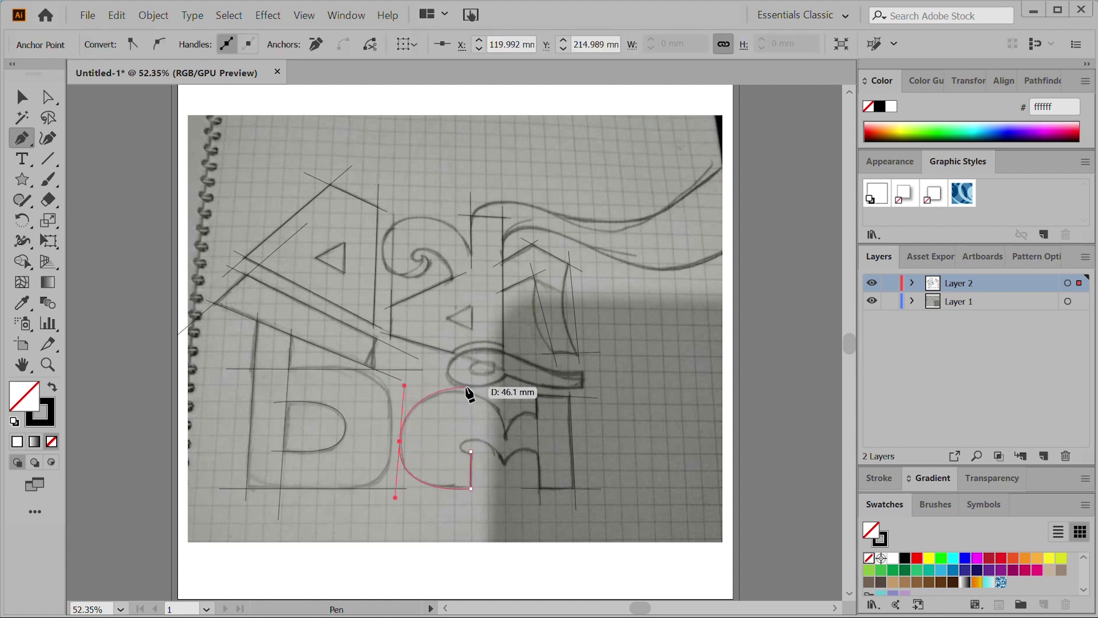
drag(503, 439, 508, 508)
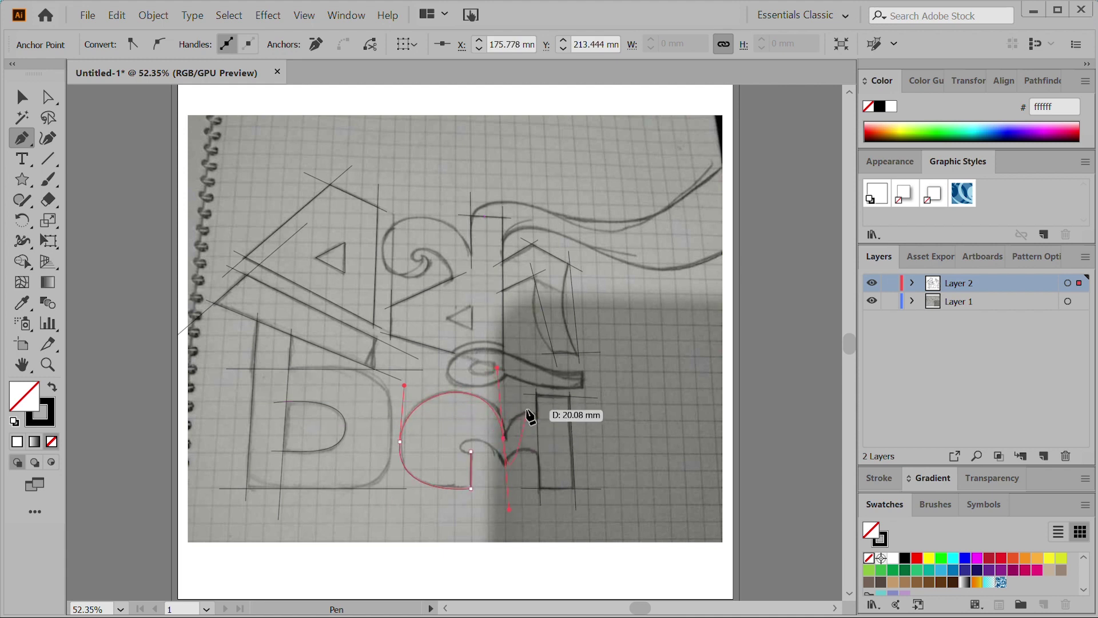
key(ctrl+z)
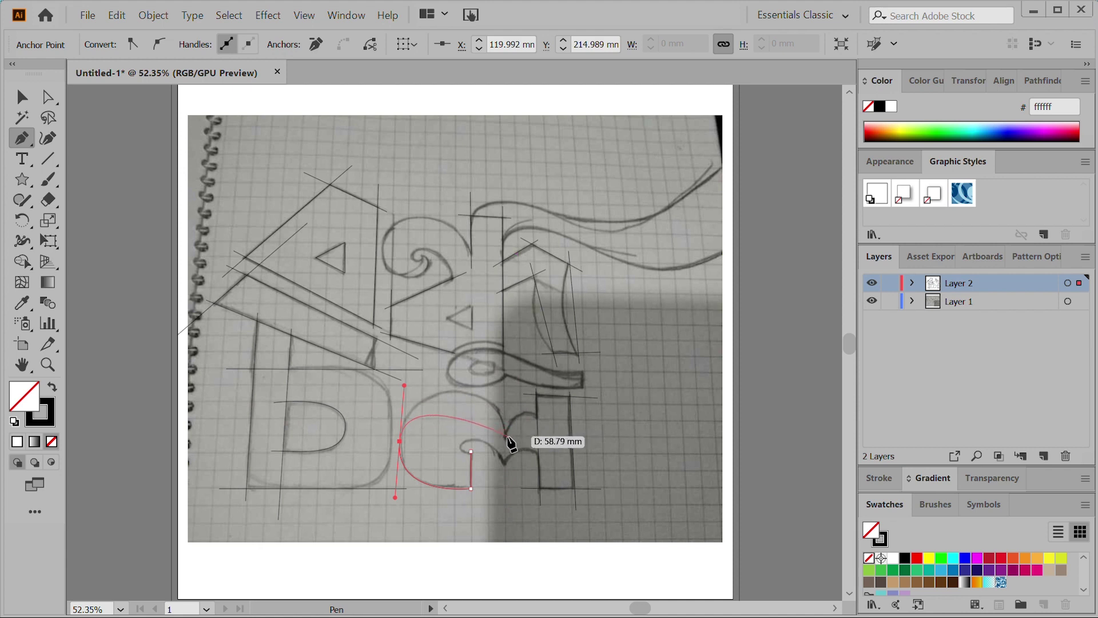
drag(505, 433, 513, 487)
click(47, 158)
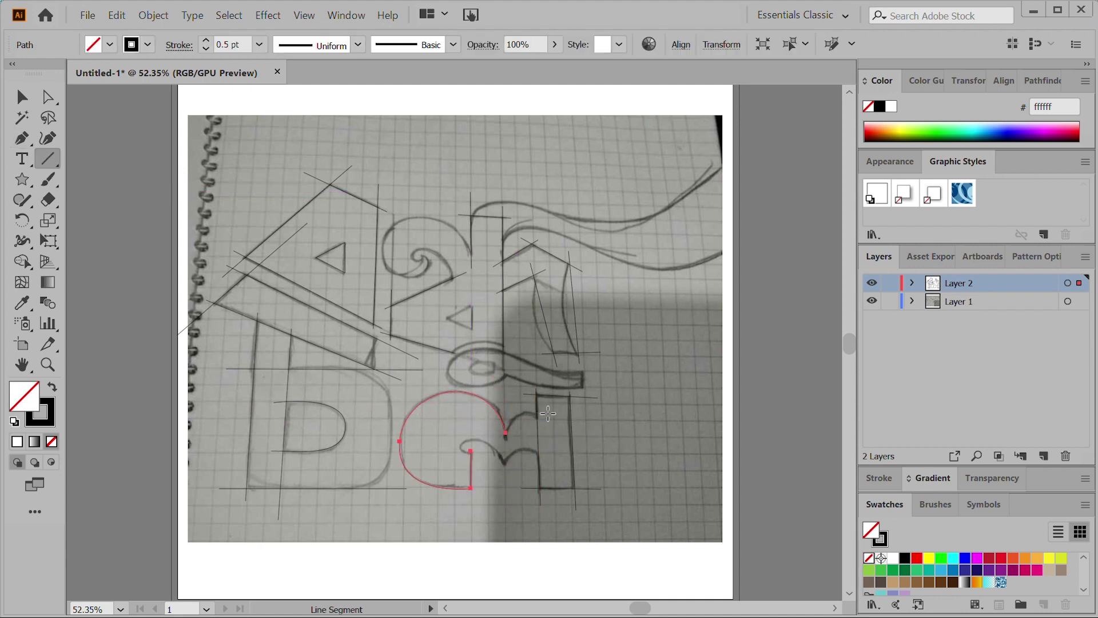
Draw a straight line from the round letter's notch up to the neighbouring rectangular stem
drag(504, 435, 551, 407)
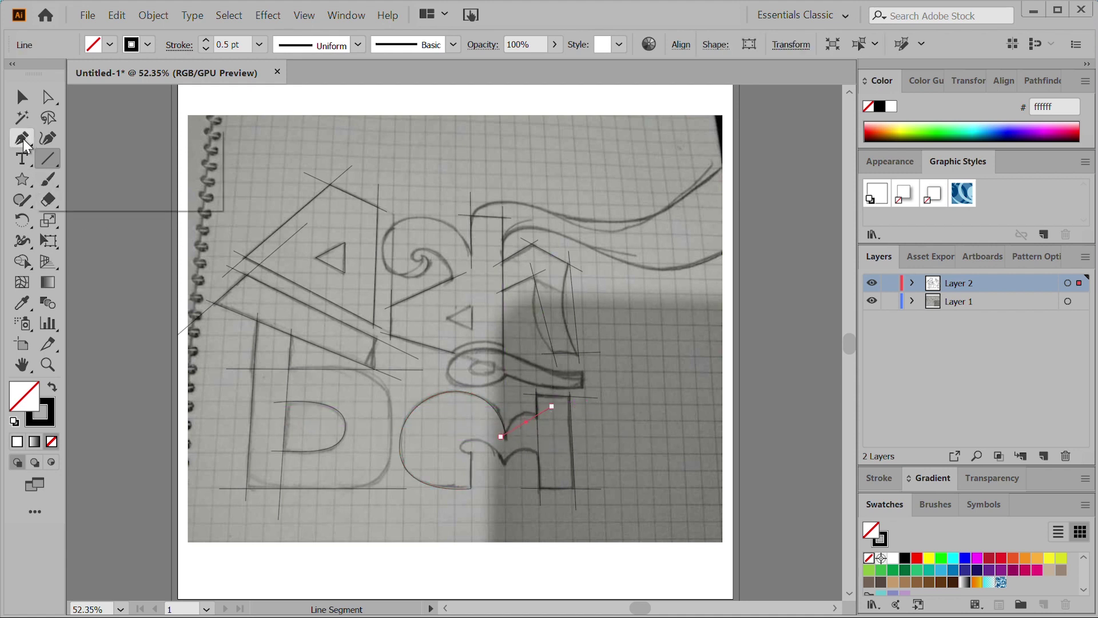
Replace the straight inner side of the chevron-shaped letter with a curved Pen segment from its slanted top edge to its base line
drag(23, 138, 71, 198)
key(z)
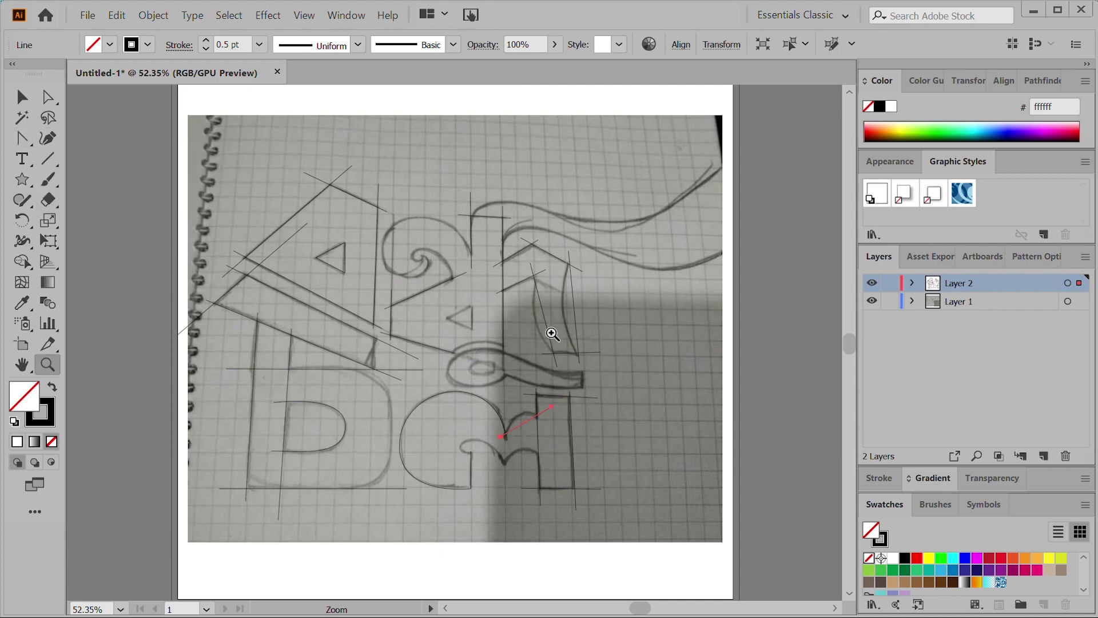
click(552, 329)
click(21, 139)
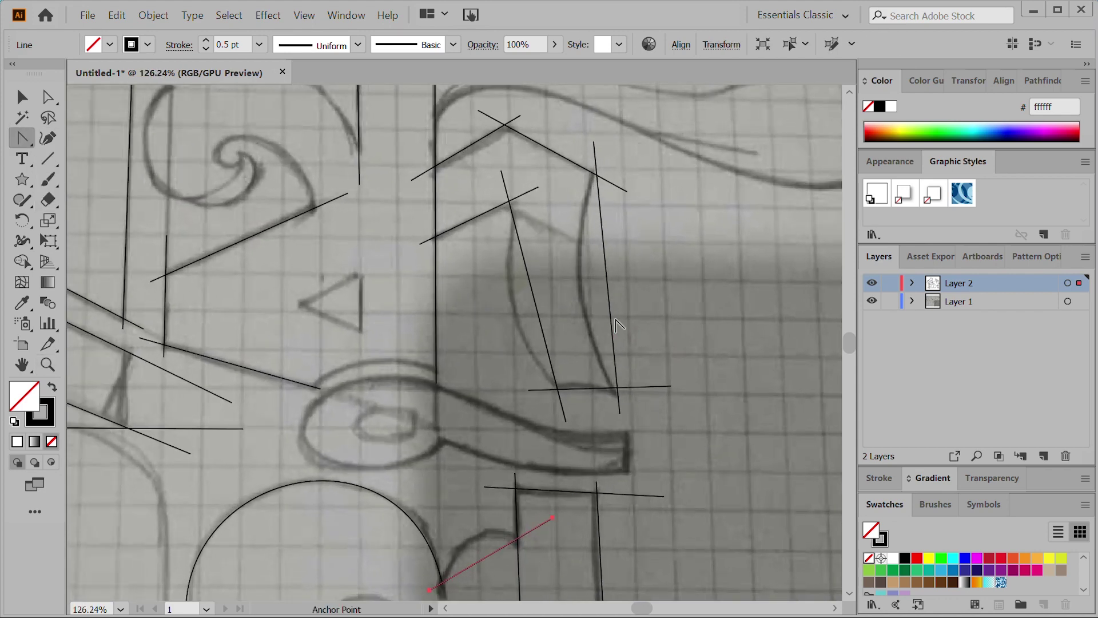
drag(535, 299, 516, 320)
key(Delete)
drag(22, 139, 70, 143)
click(514, 198)
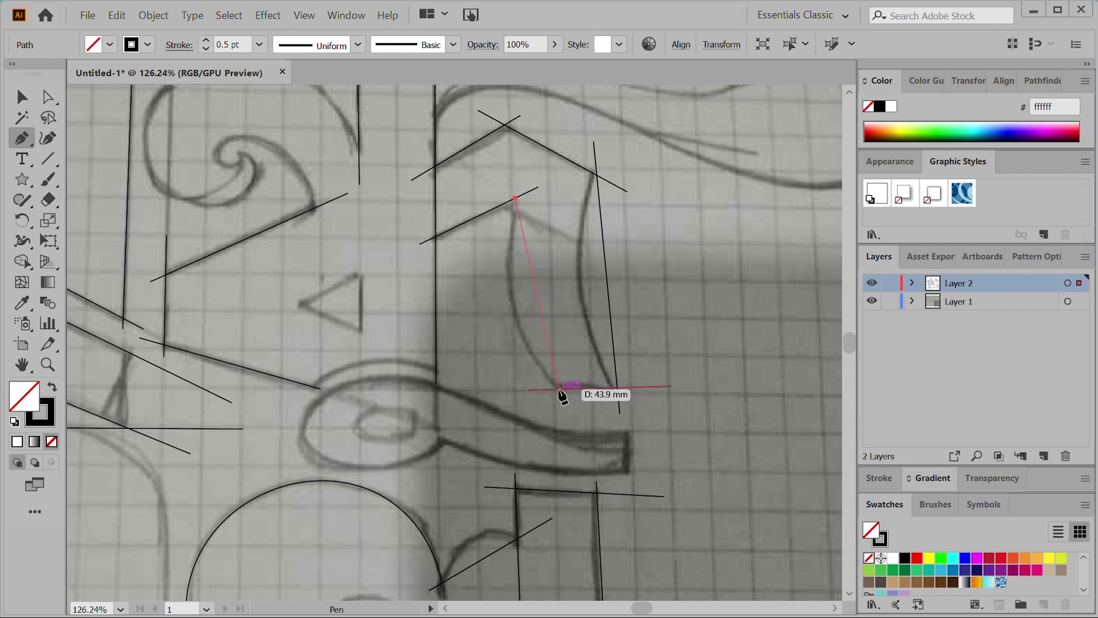
key(Escape)
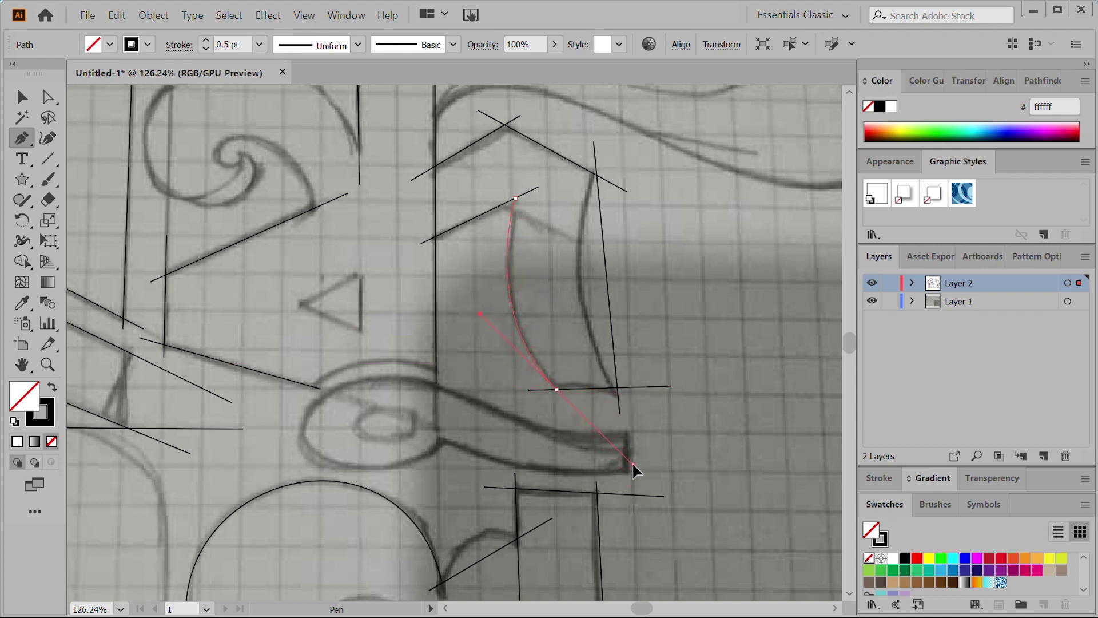
click(633, 463)
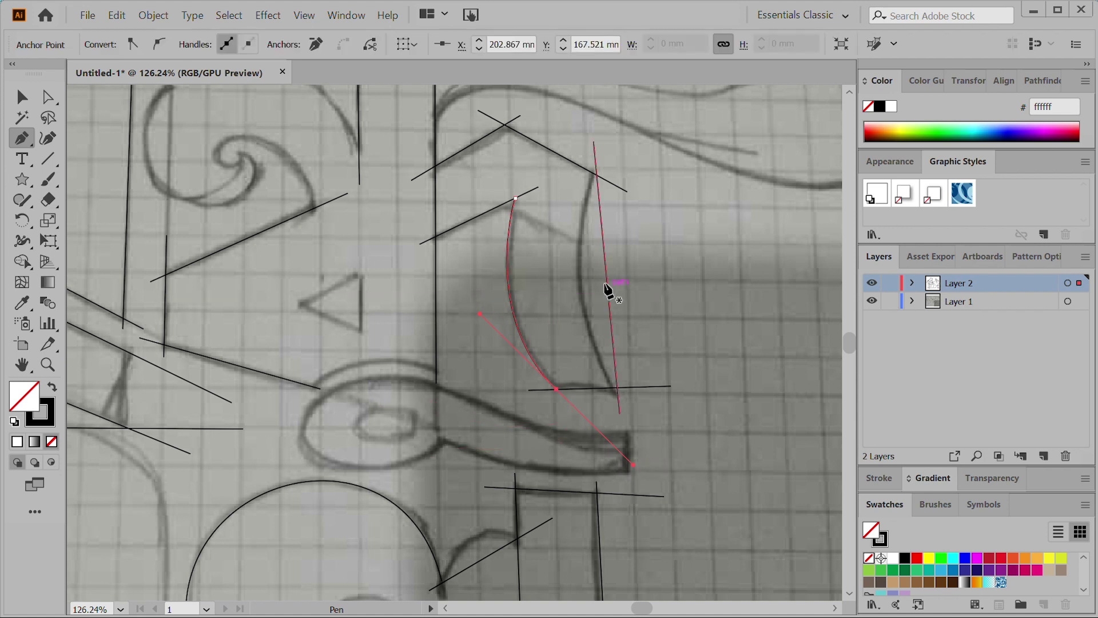
Bend the chevron-shaped letter's straight outer side inward with the Anchor Point tool to follow the sketched curve
click(22, 137)
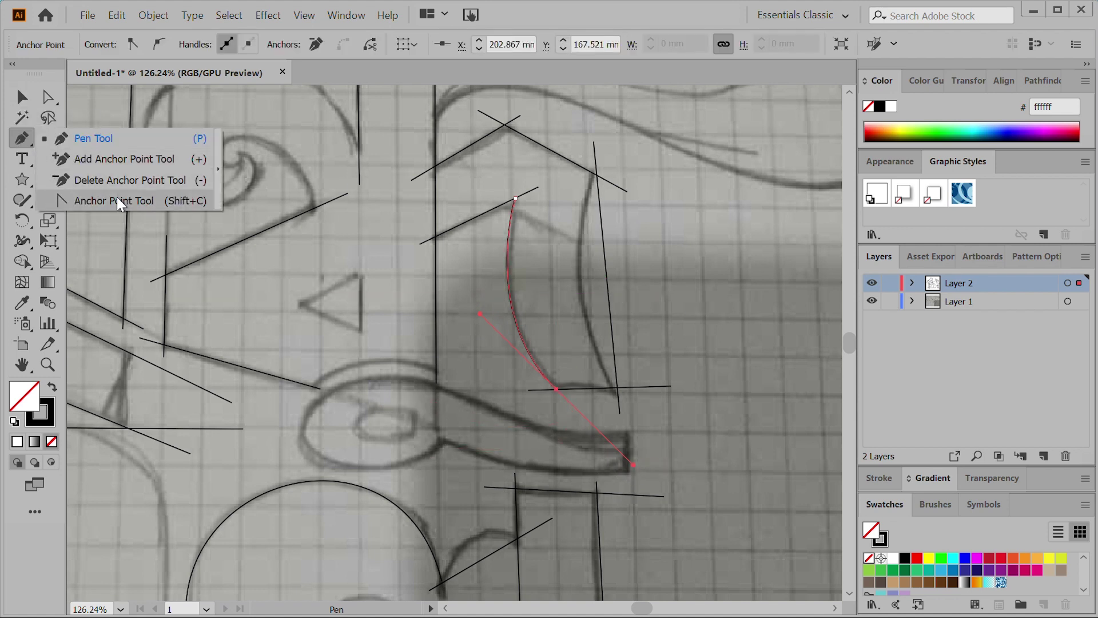
click(117, 201)
drag(606, 280, 580, 289)
key(Right)
key(Right)
key(Right)
key(Right)
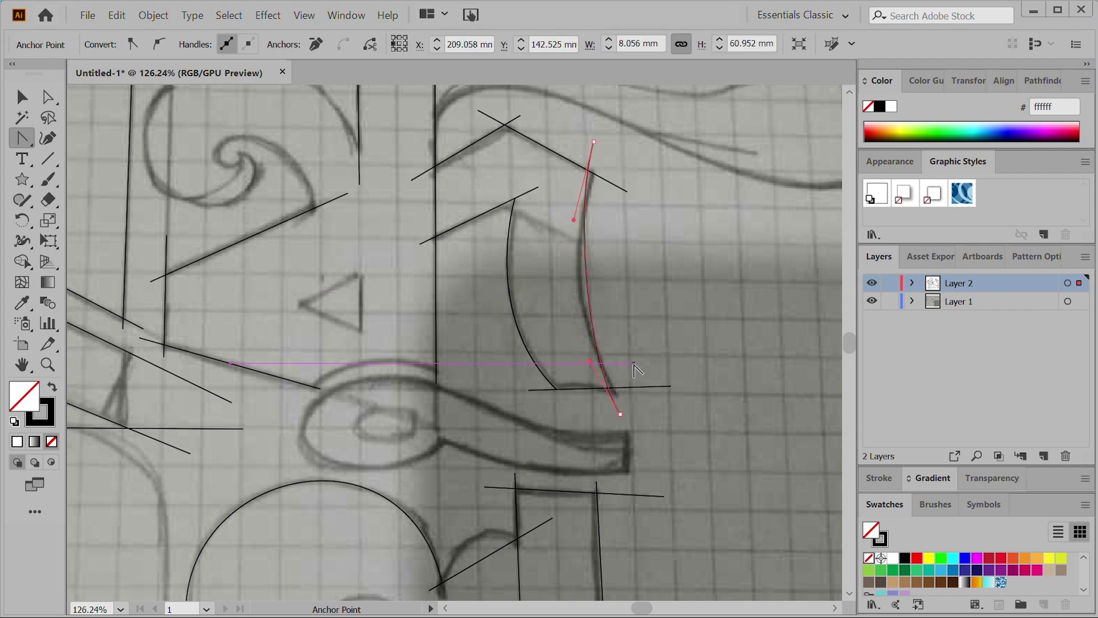
ctrl+click(632, 355)
Trace the round letter's inner hook and wavy lower edge across to the stem with the Paintbrush
key(z)
mouse_move(632, 344)
mouse_down()
mouse_move(500, 295)
mouse_move(537, 331)
mouse_up()
scroll(113, 221, down, 3)
key(p)
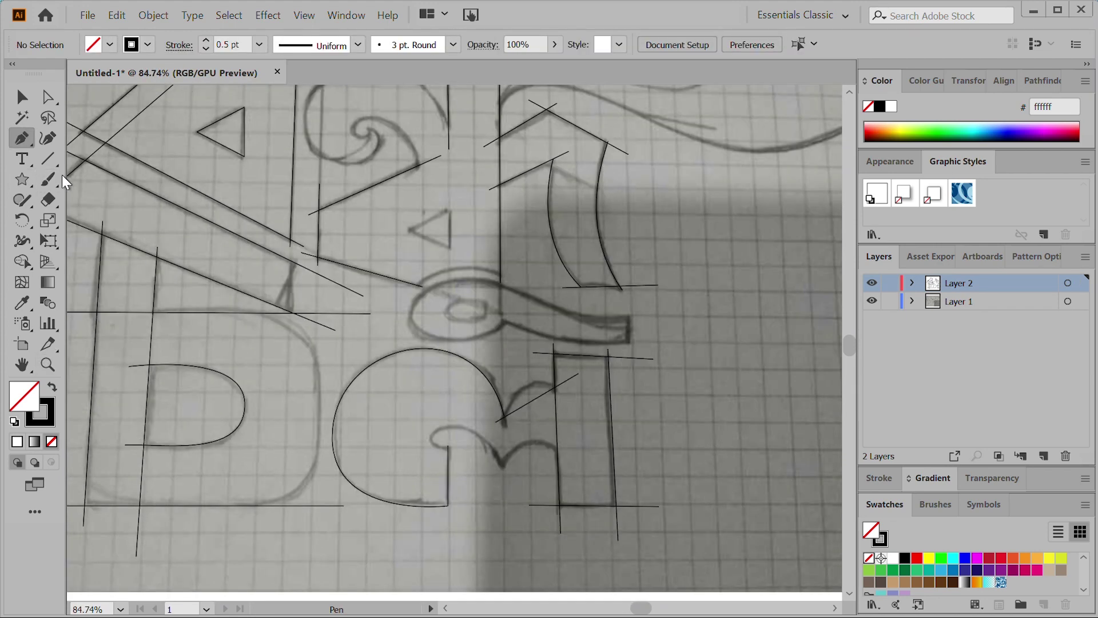
click(48, 179)
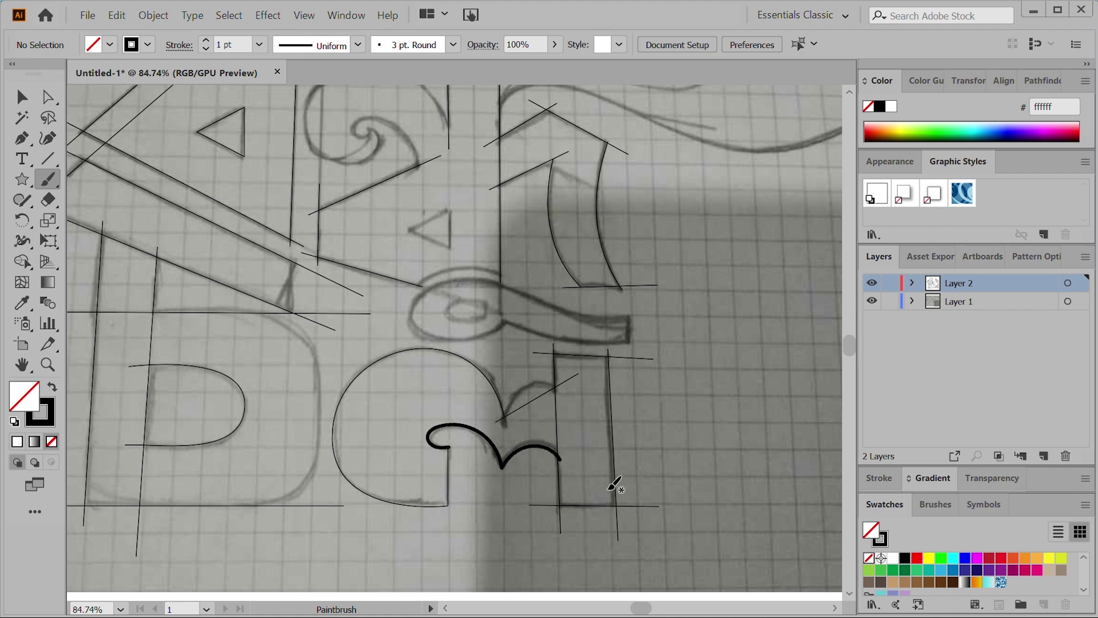
Draw a rounded rectangle over the lower-left letter's bowl, fit its width to the sketch and enlarge its two outer corner radii
drag(21, 179, 117, 200)
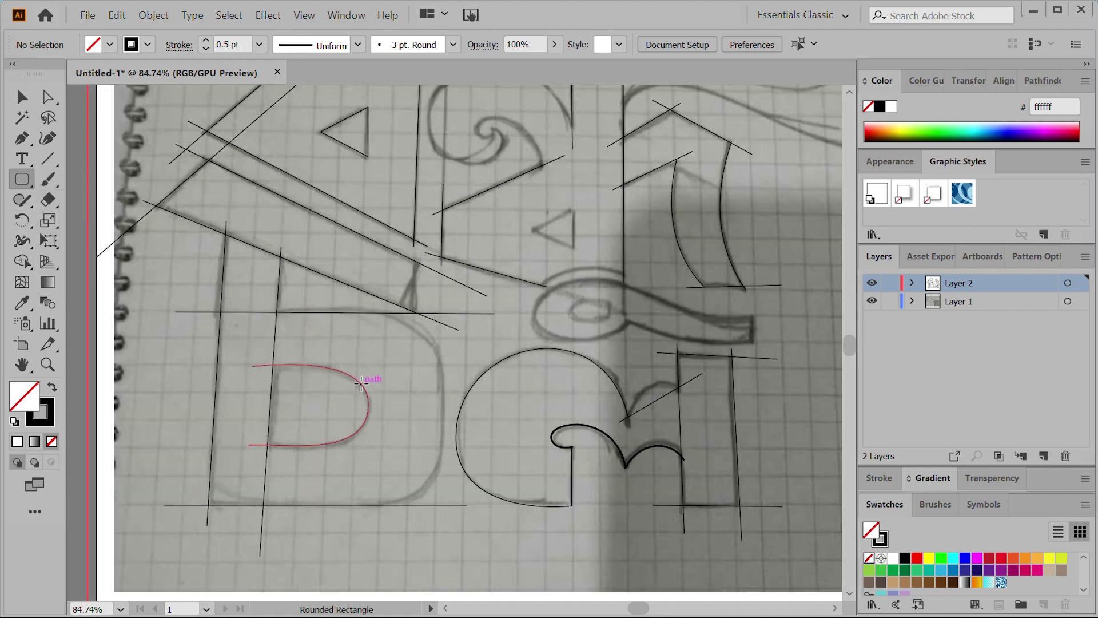
drag(275, 315, 464, 506)
drag(353, 282, 354, 310)
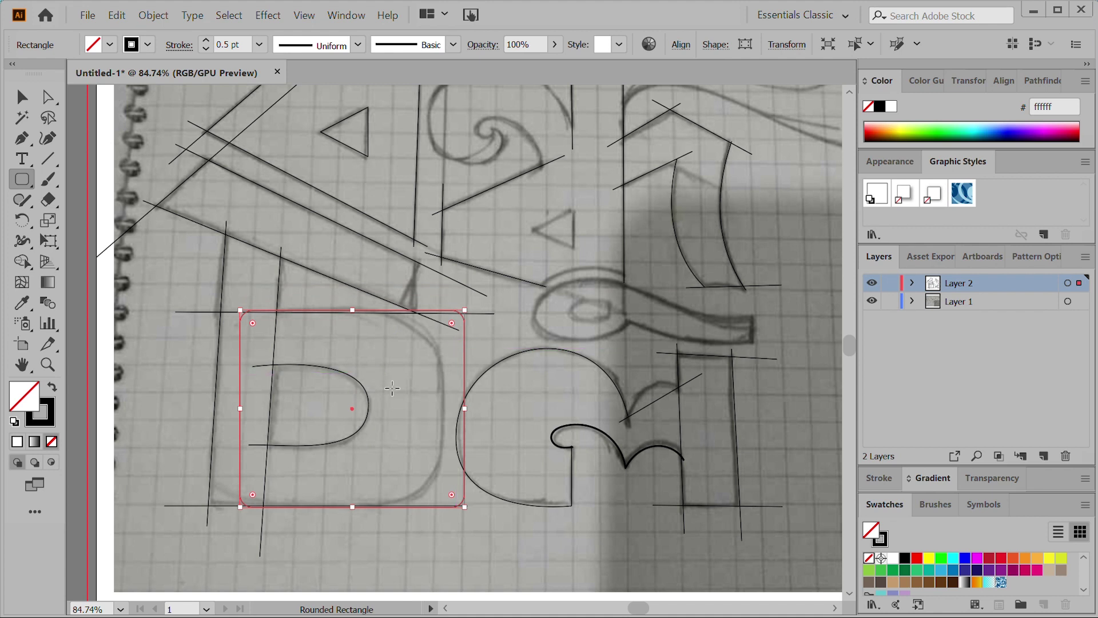
drag(465, 408, 444, 408)
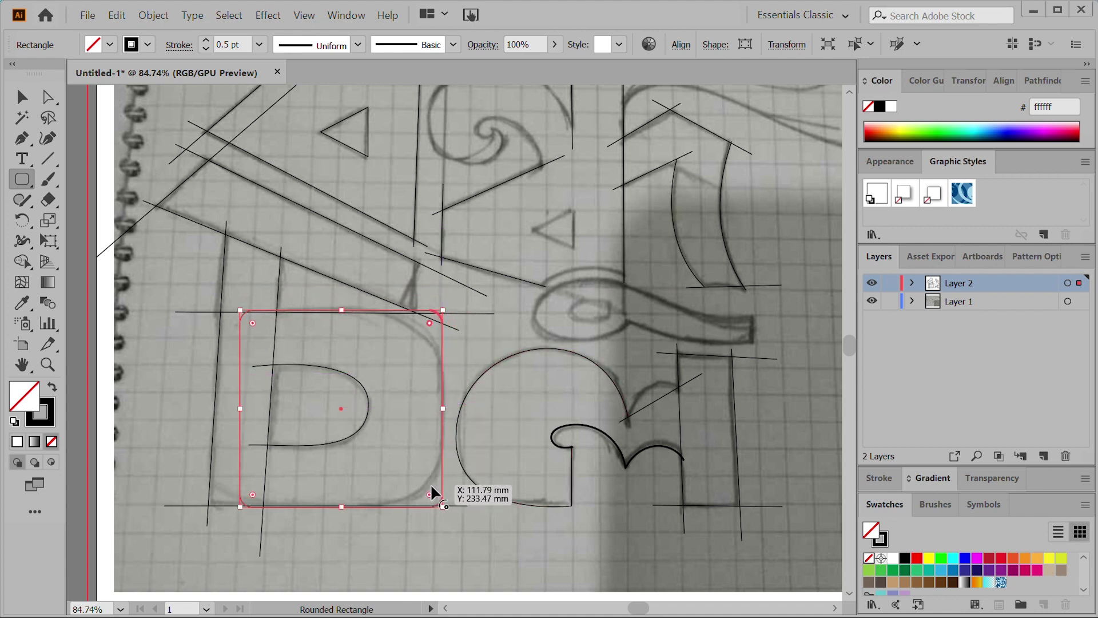
drag(430, 494, 344, 461)
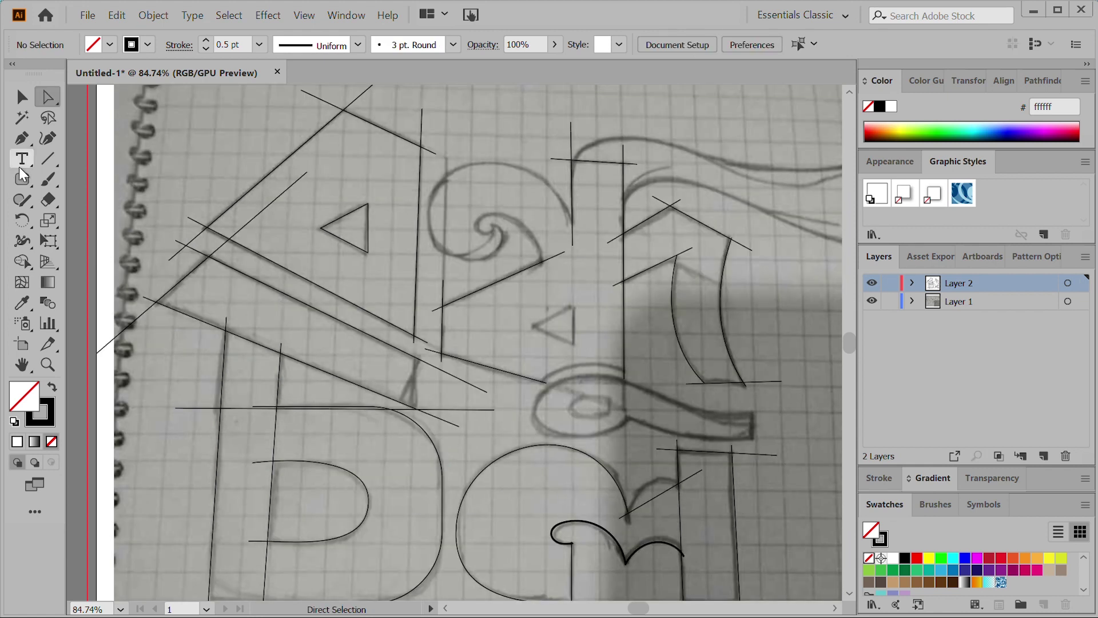
Trace the swirl letter's small inner hook and its arc down to the diagonal line with a curved Pen path
drag(22, 179, 68, 187)
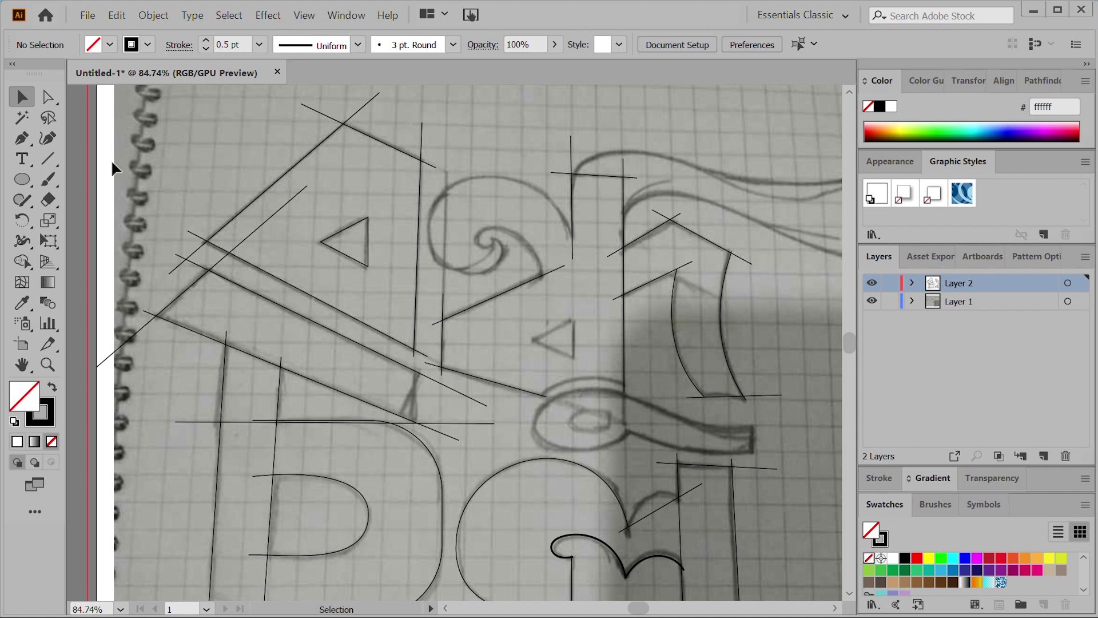
drag(22, 137, 75, 140)
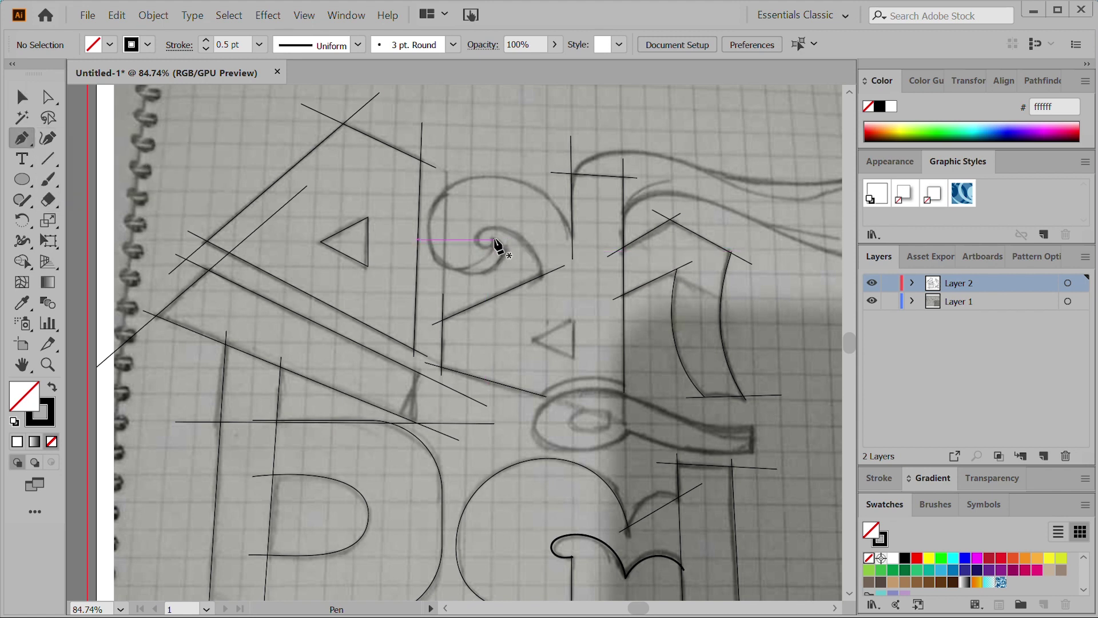
drag(492, 237, 462, 223)
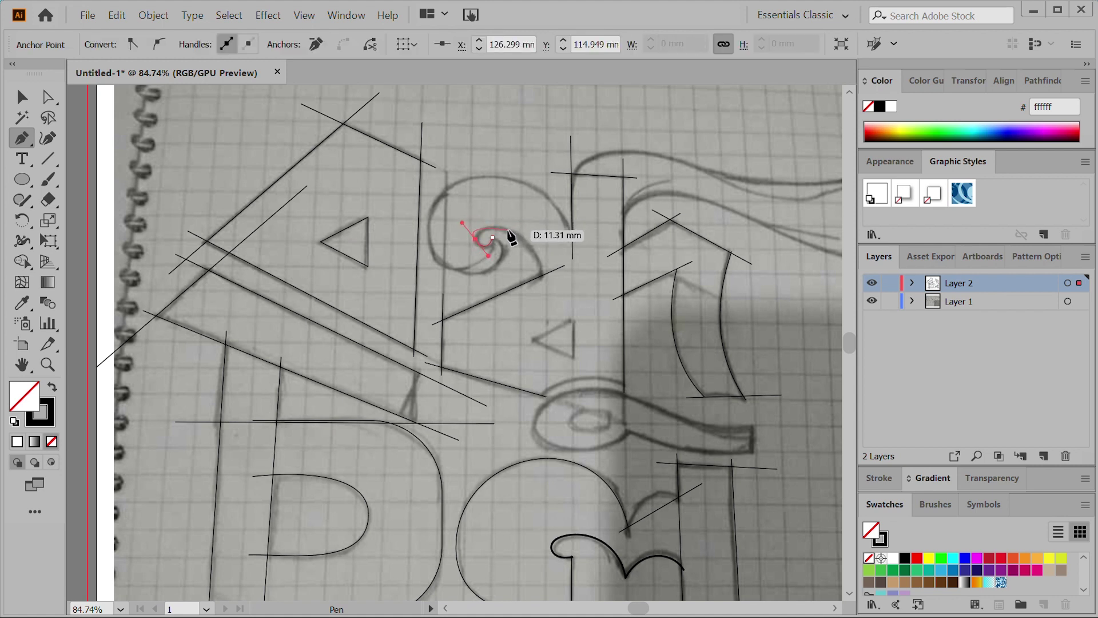
drag(511, 236, 511, 236)
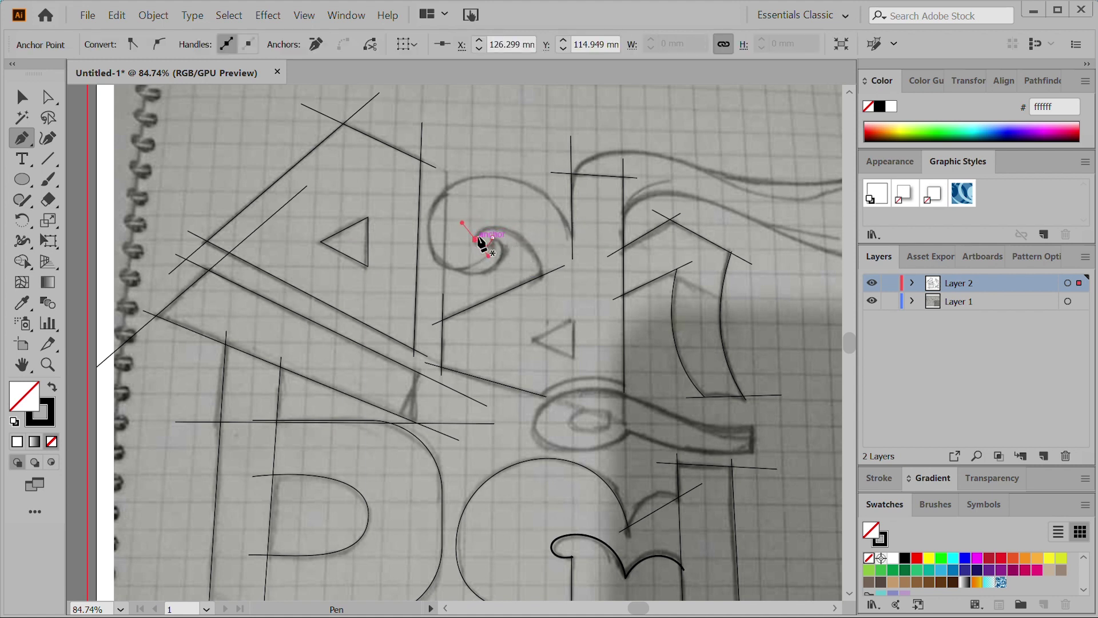
drag(541, 280, 480, 245)
click(498, 227)
drag(479, 249, 483, 258)
key(Return)
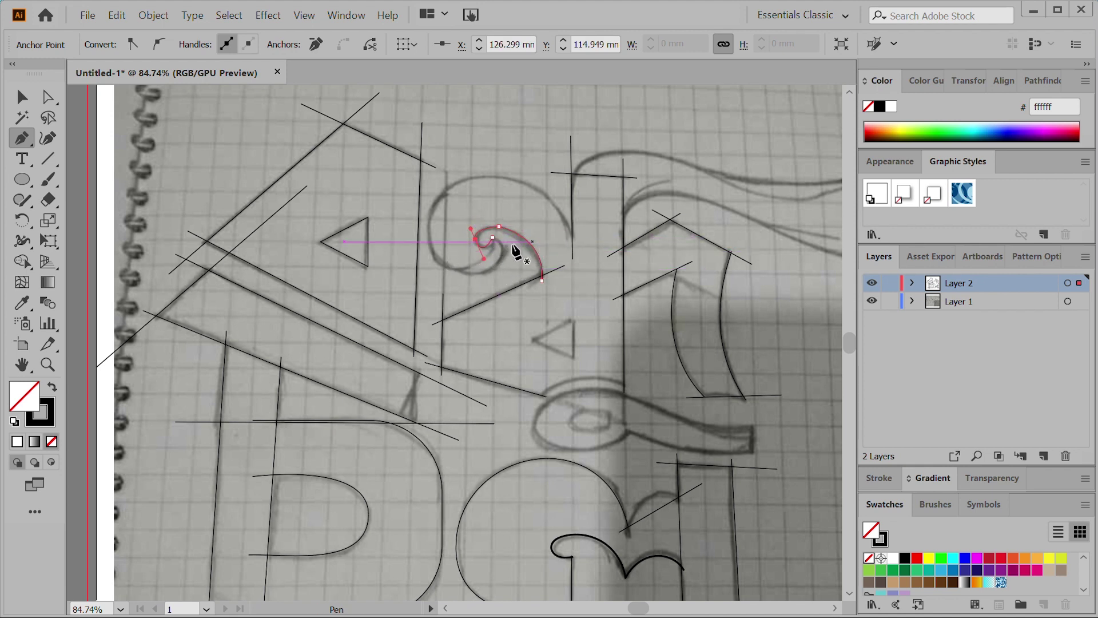
Trace the swirl's outer curl with the Pen from the vertical edge around the spiral, joining it to the inner hook's end
click(577, 238)
drag(446, 187, 348, 228)
key(Escape)
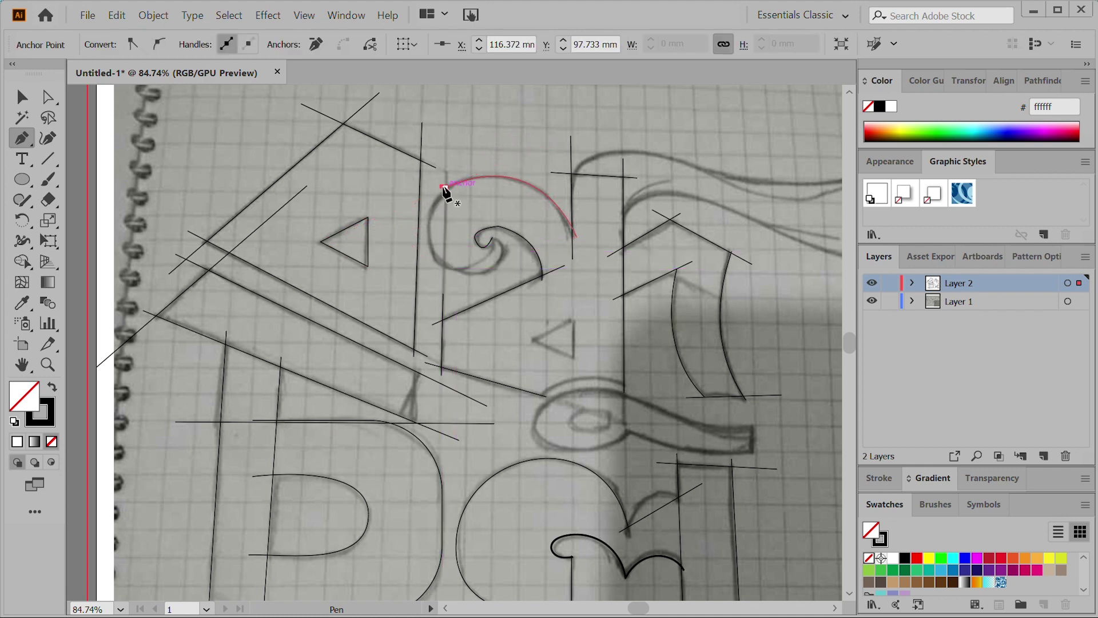
key(ctrl)
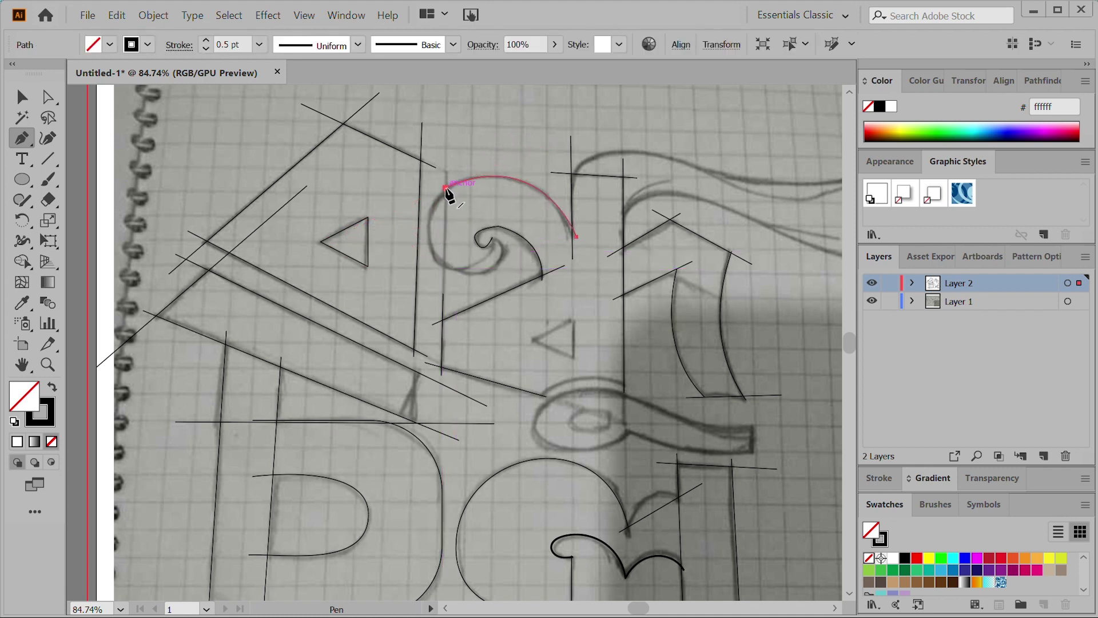
click(446, 188)
click(444, 266)
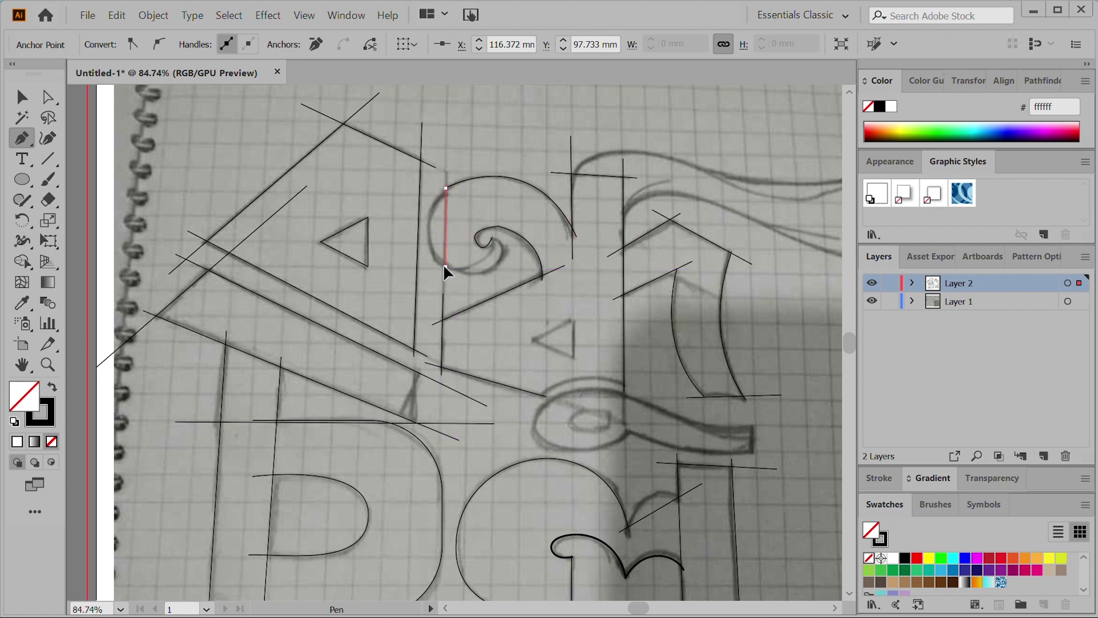
drag(487, 307, 488, 309)
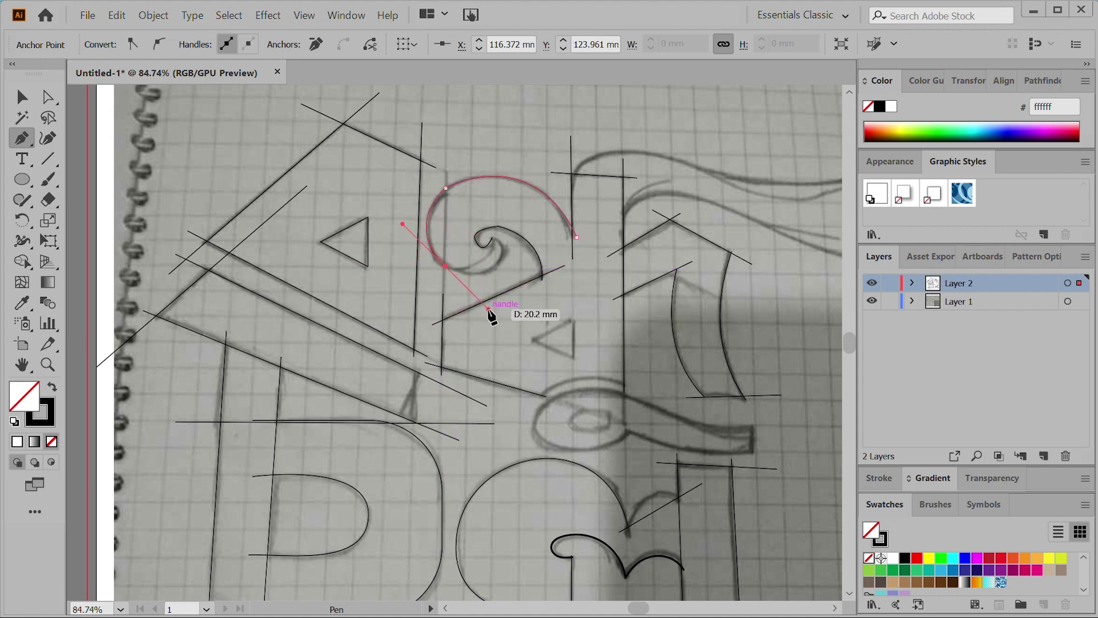
key(Escape)
click(445, 267)
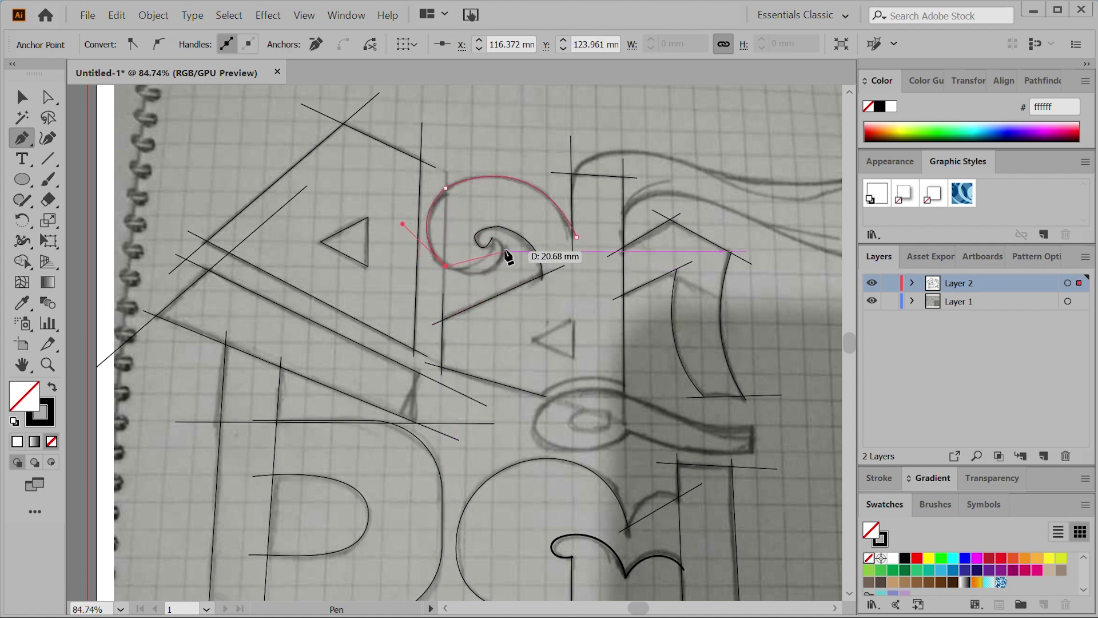
drag(493, 238, 461, 188)
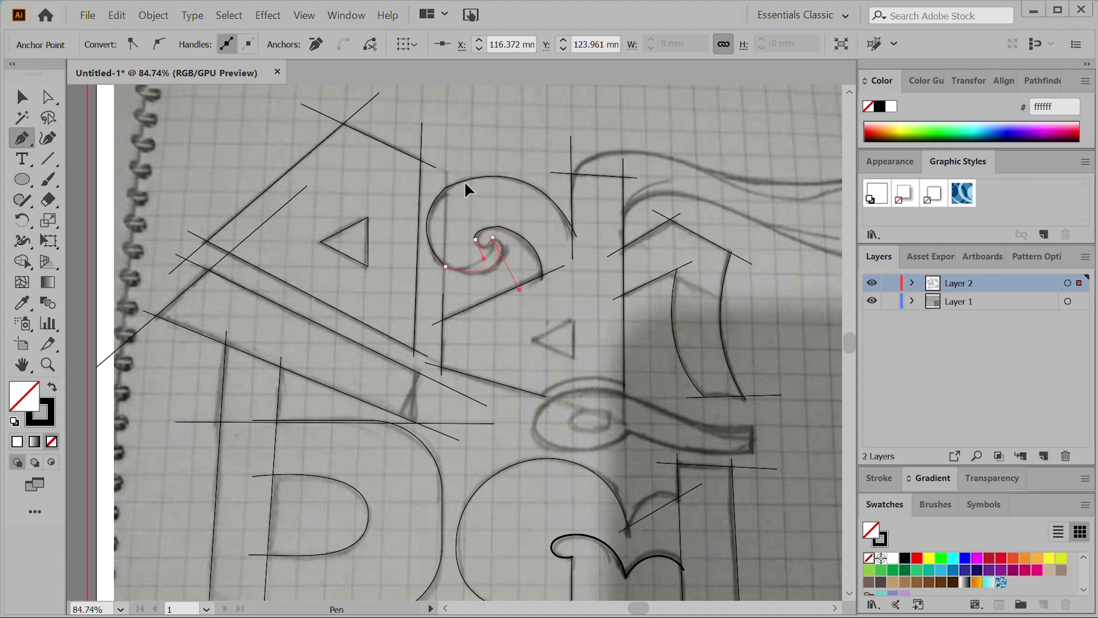
ctrl+click(465, 181)
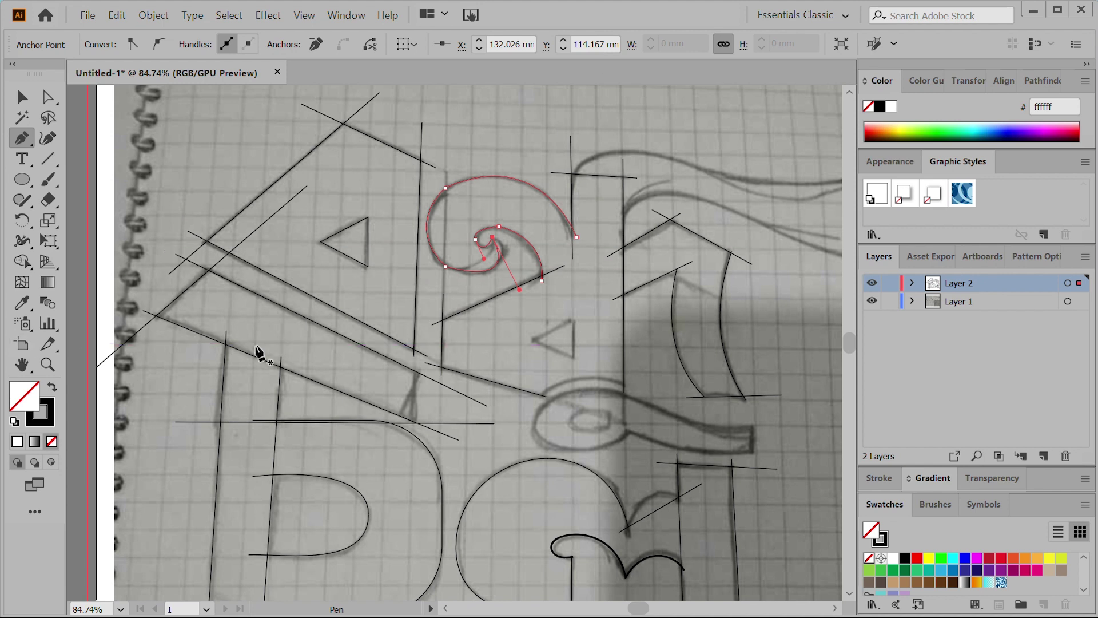
Trace the flowing ribbon with the Pen along its lower wave, up the photo's edge and back along its upper wave to the stem
scroll(709, 257, right, 5)
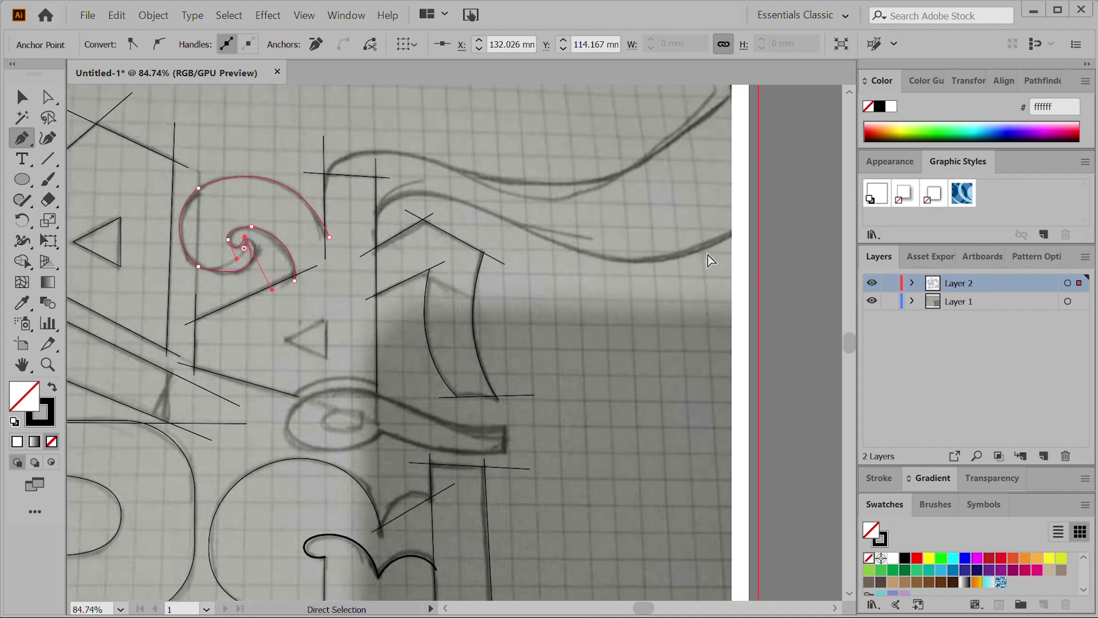
scroll(709, 260, right, 1)
click(316, 218)
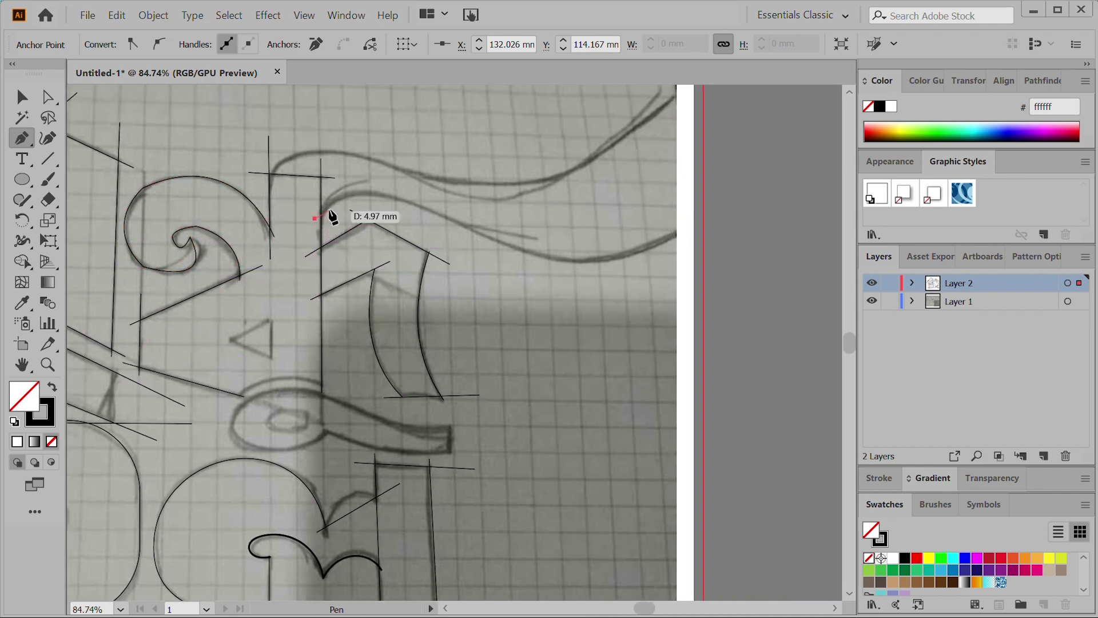
drag(471, 229, 613, 305)
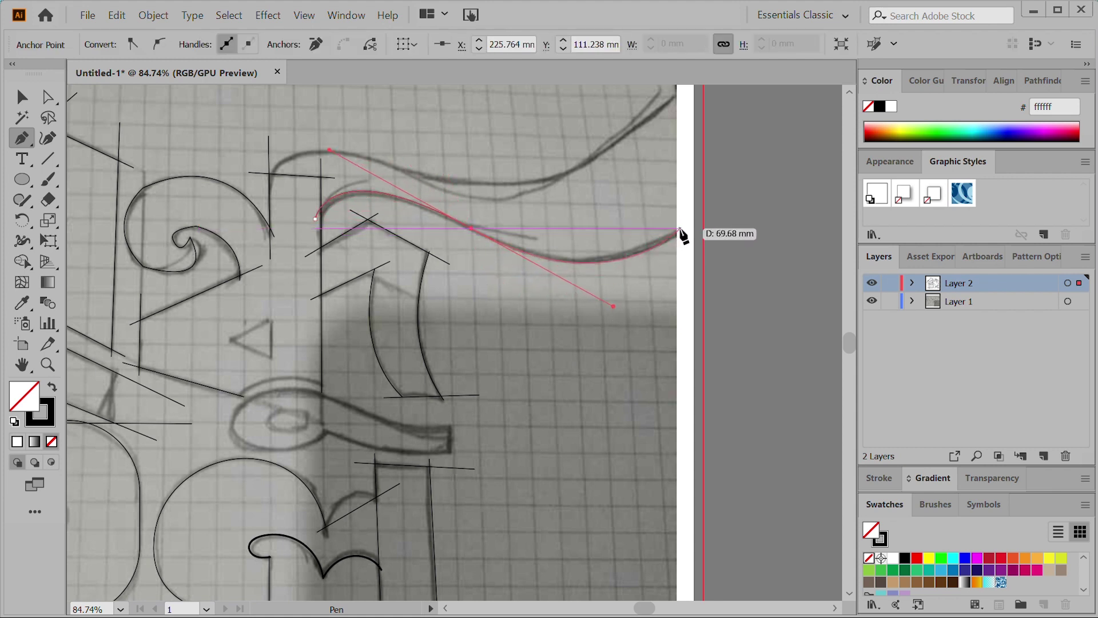
click(680, 228)
scroll(680, 227, up, 2)
drag(680, 198, 680, 172)
click(680, 172)
drag(494, 266, 419, 246)
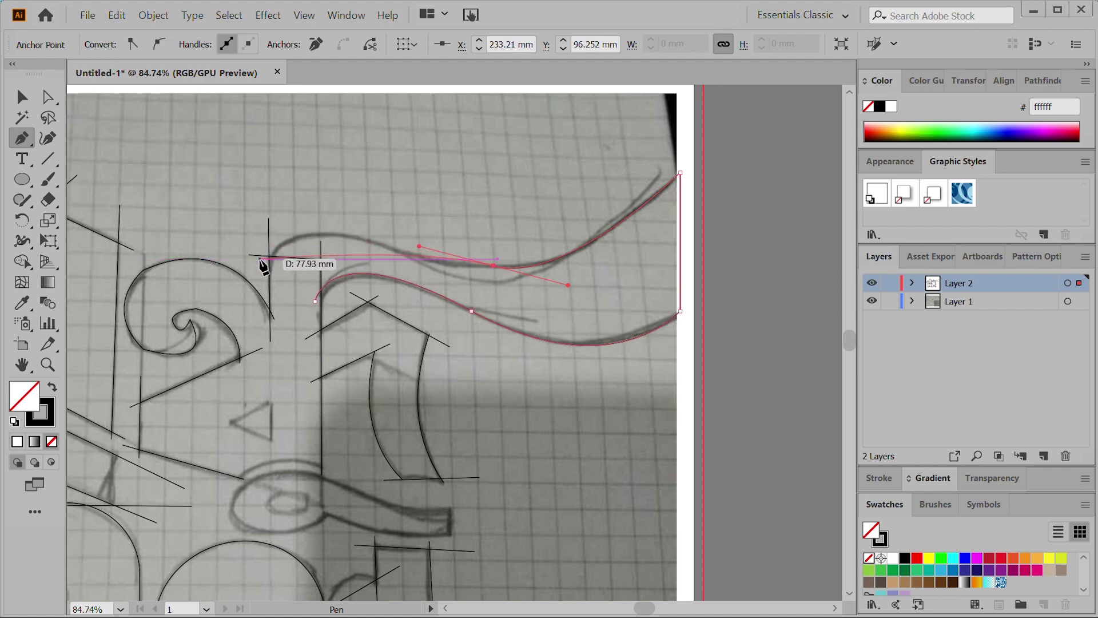
drag(260, 259, 207, 310)
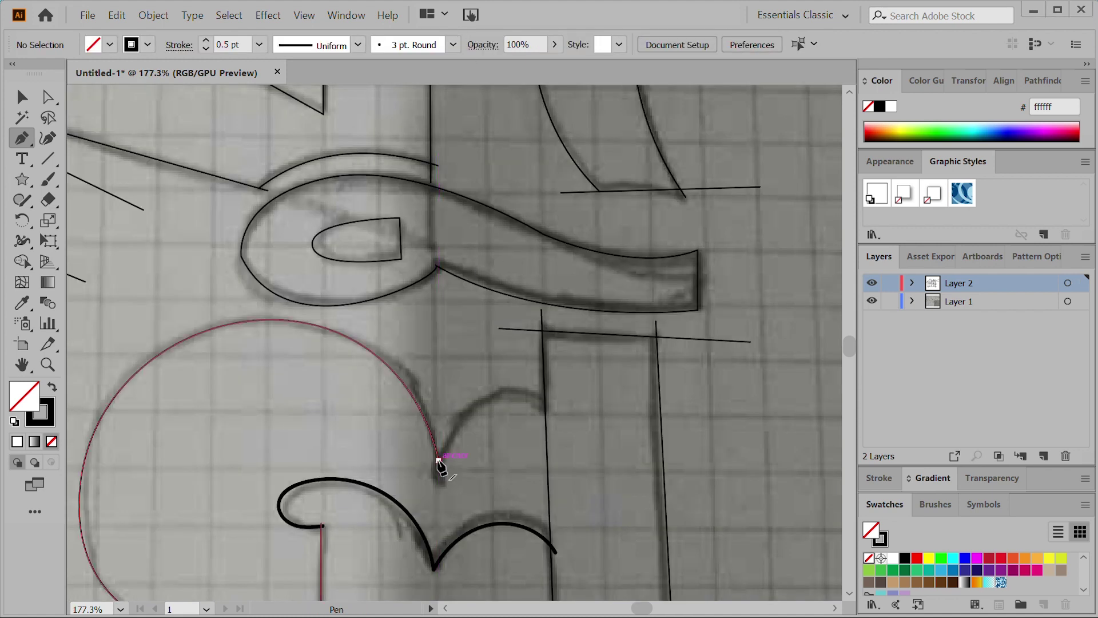
Draw a curved Pen arc from the round letter's notch to the adjacent stem and hide the photo layer
drag(438, 459, 548, 430)
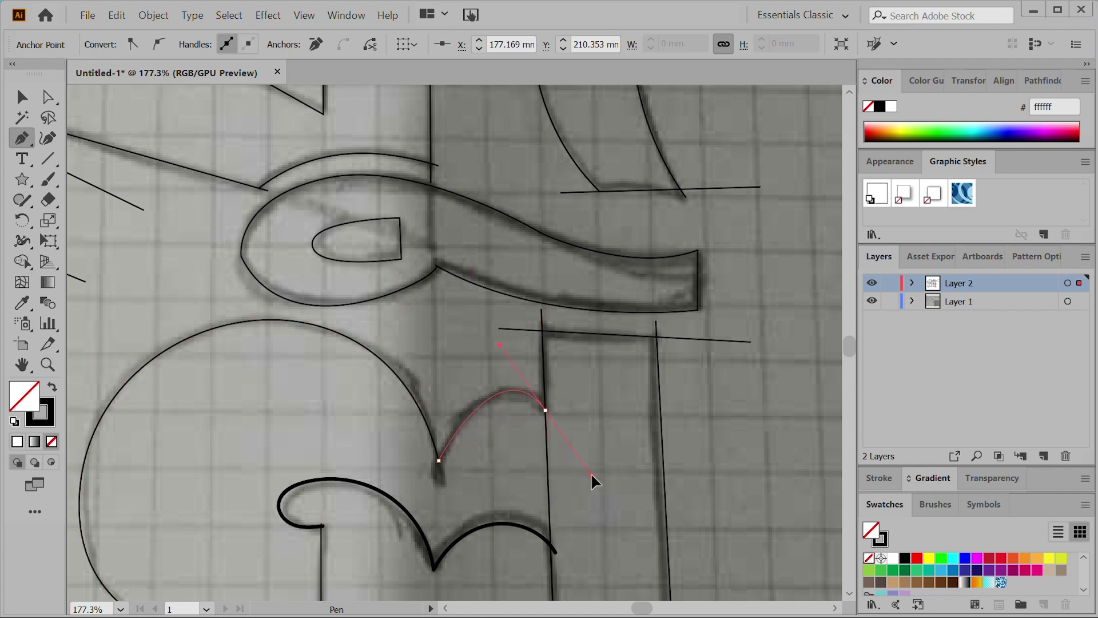
drag(592, 474, 595, 465)
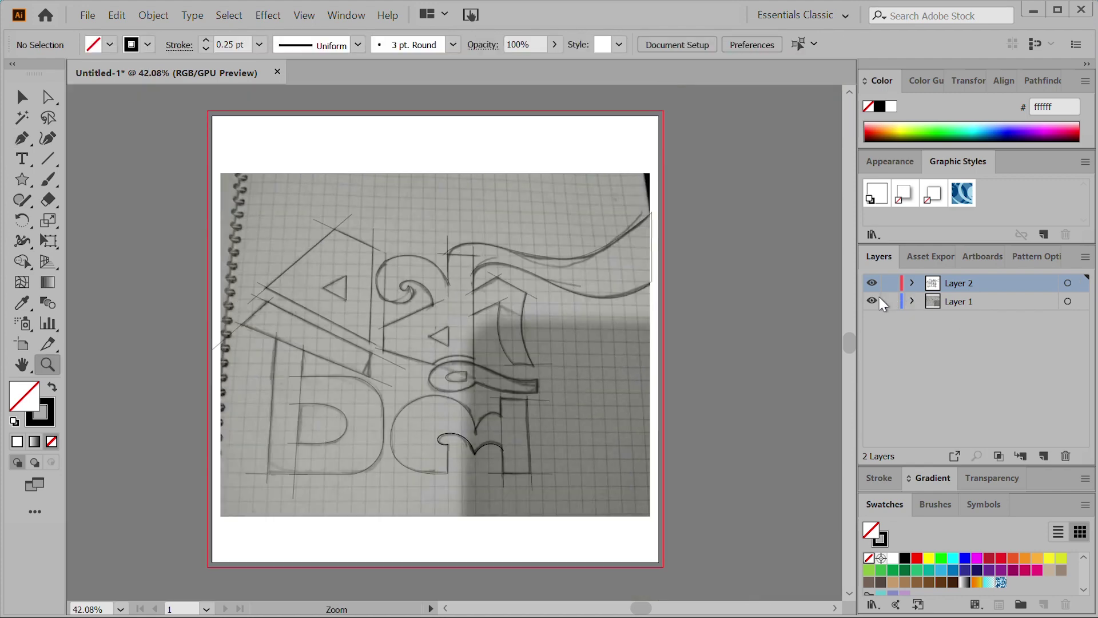
click(872, 301)
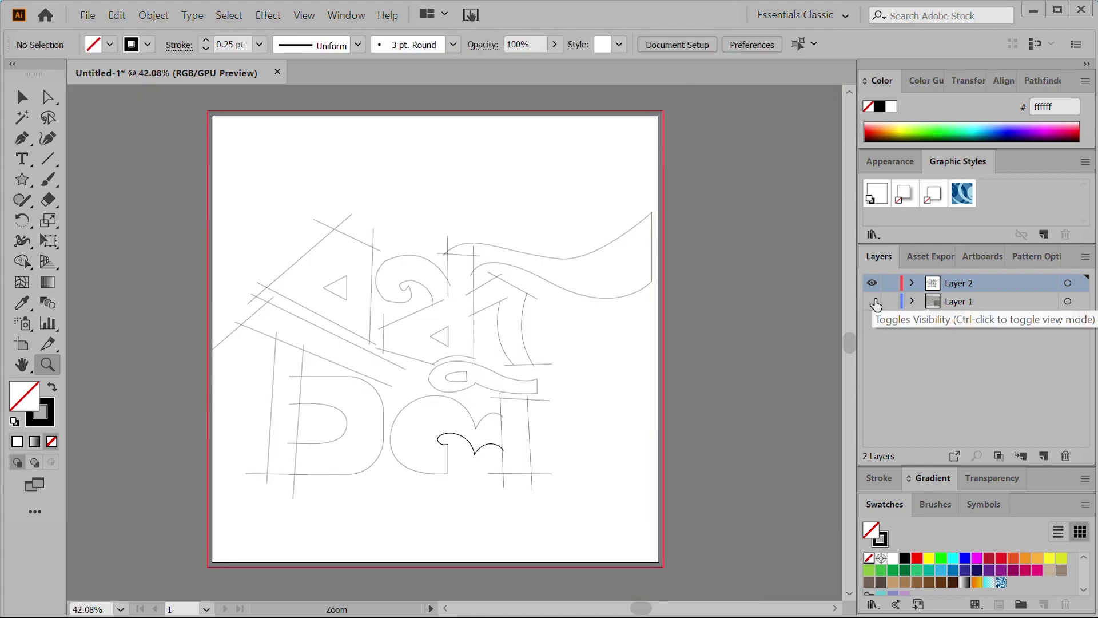
Set all traced paths to a 0.25 pt stroke and merge the lower-left letter's stem and bowl with Shape Builder
key(ctrl+a)
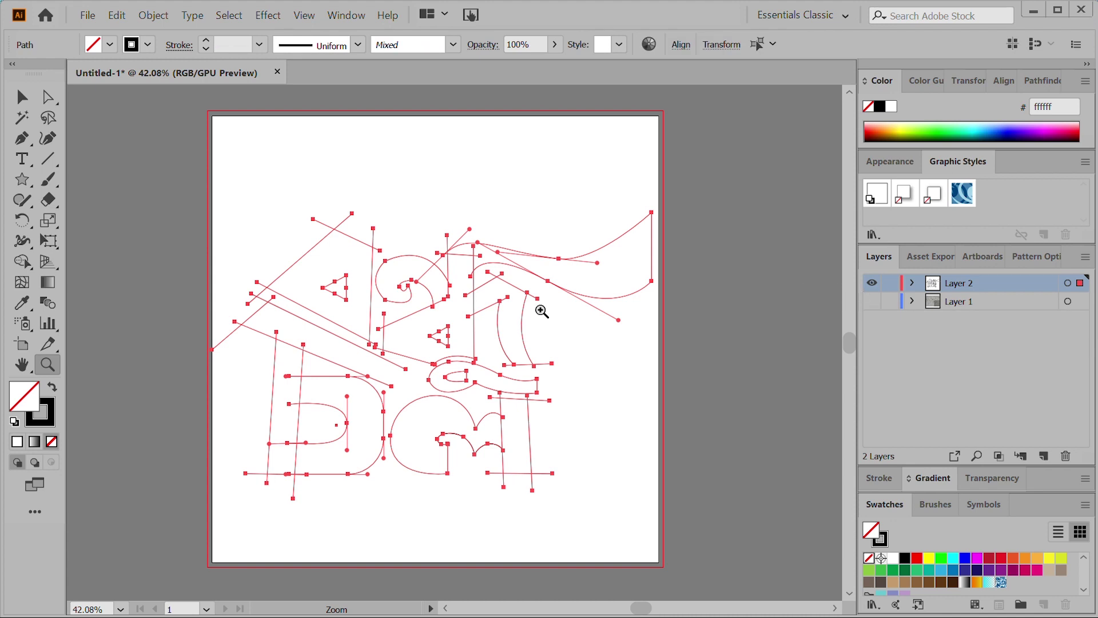
click(21, 262)
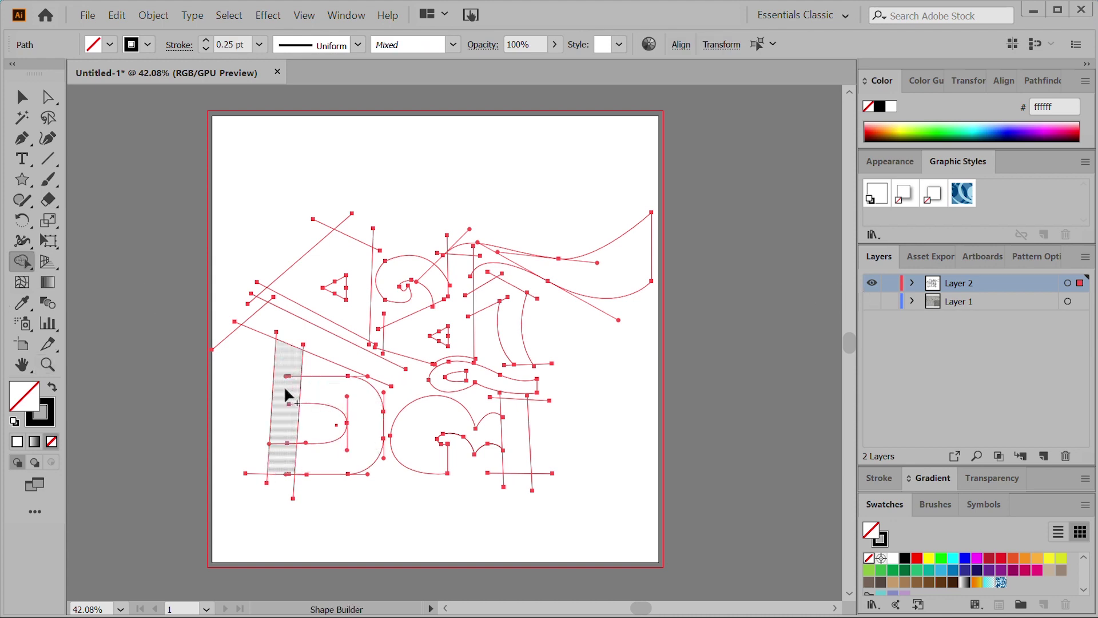
mouse_move(285, 394)
mouse_down()
mouse_move(291, 448)
mouse_move(339, 450)
mouse_up()
Set the fill colour to #332727 and use Shape Builder to fill the bottom row's letters and the small looped mark above them
double_click(24, 400)
click(677, 328)
click(661, 356)
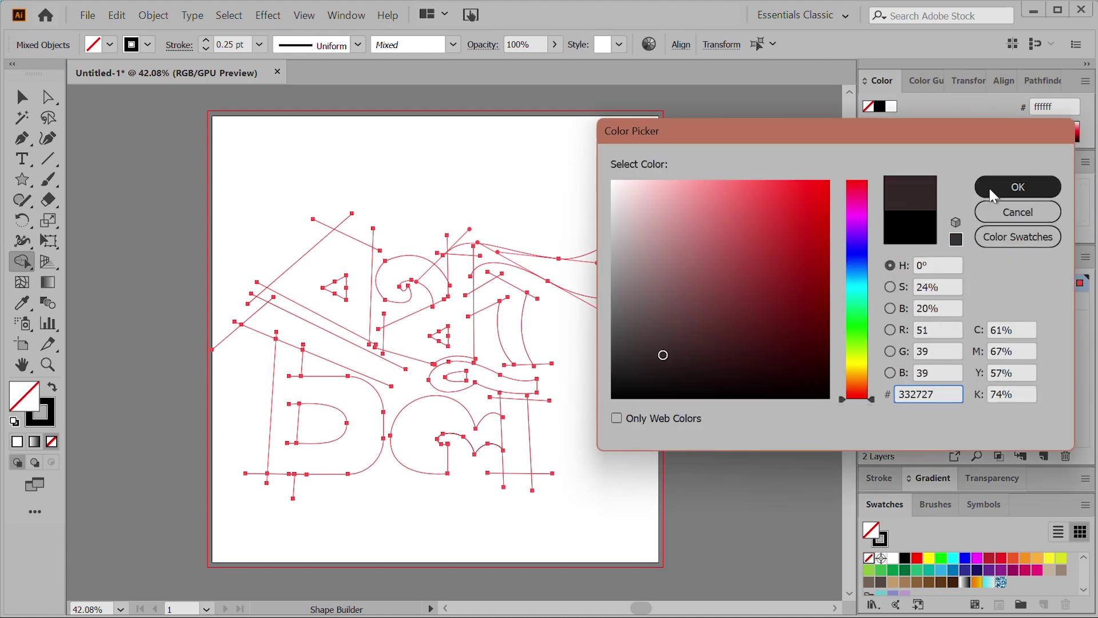
click(1000, 183)
click(284, 411)
click(423, 415)
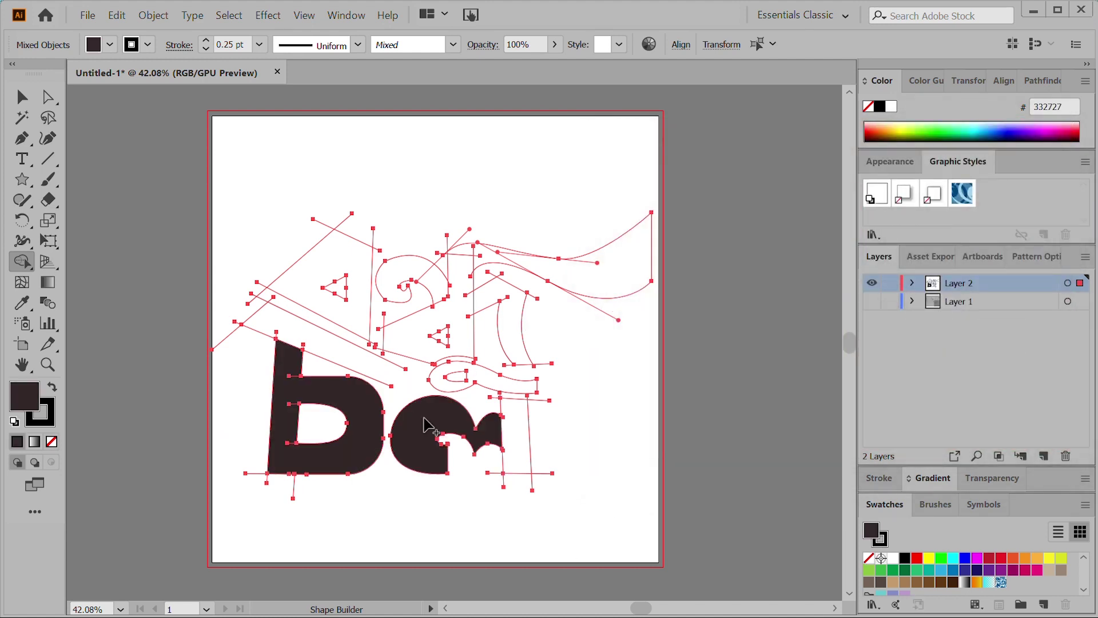
mouse_move(493, 423)
mouse_down()
mouse_move(514, 439)
mouse_move(503, 419)
mouse_up()
click(486, 378)
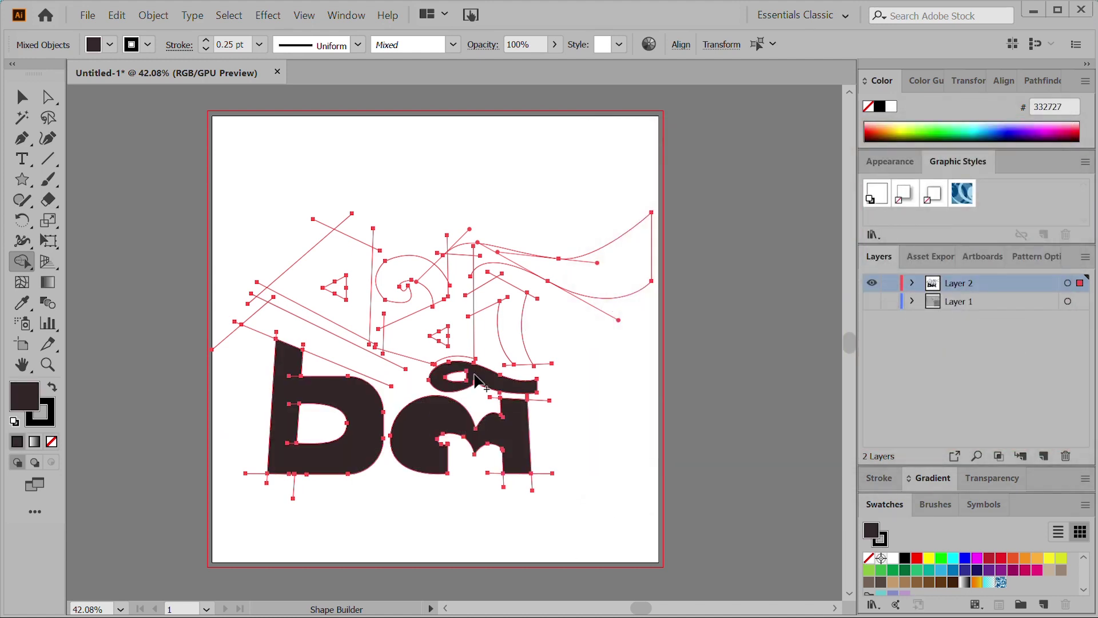
Fill the upper-left triangular letter and merge the swirl letter, its stem and the flowing ribbon with Shape Builder
click(320, 263)
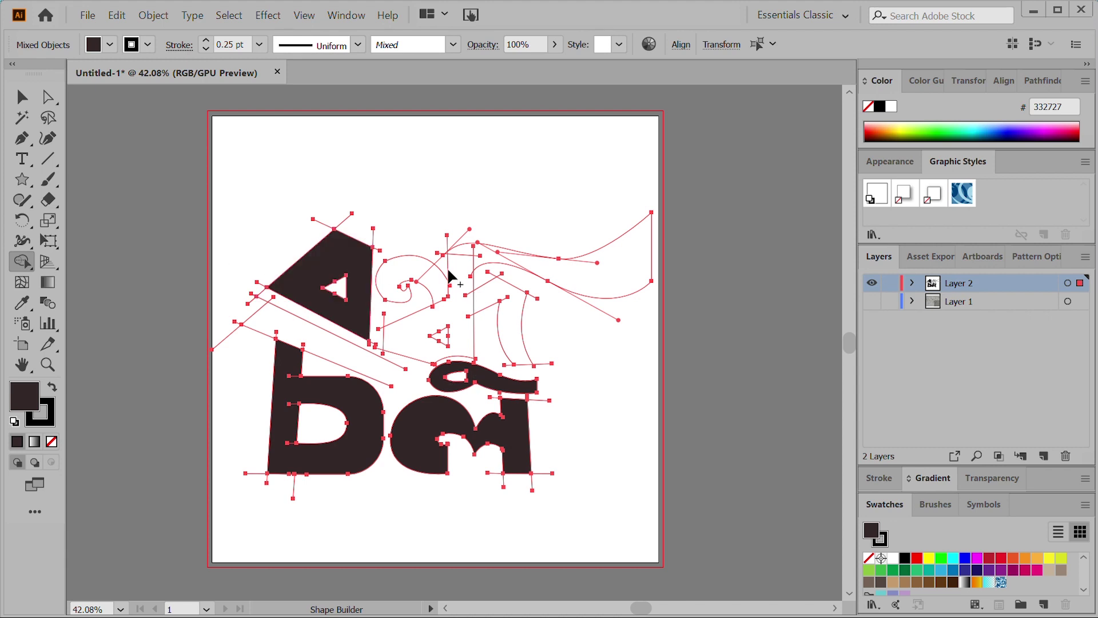
click(419, 281)
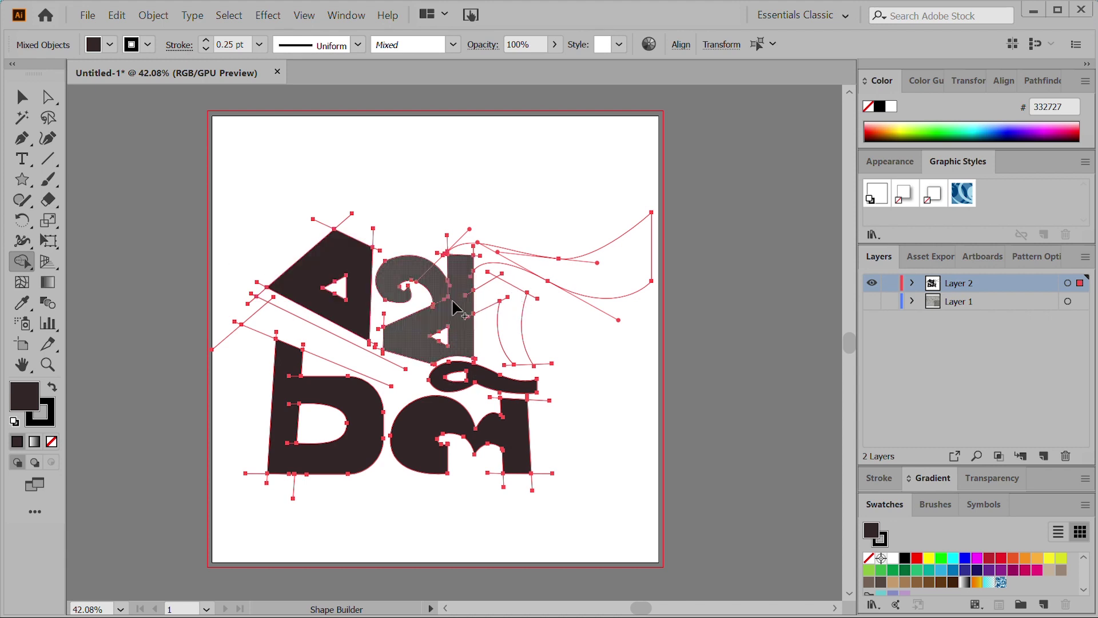
mouse_move(503, 299)
mouse_down()
mouse_move(502, 282)
mouse_move(461, 261)
mouse_move(541, 270)
mouse_up()
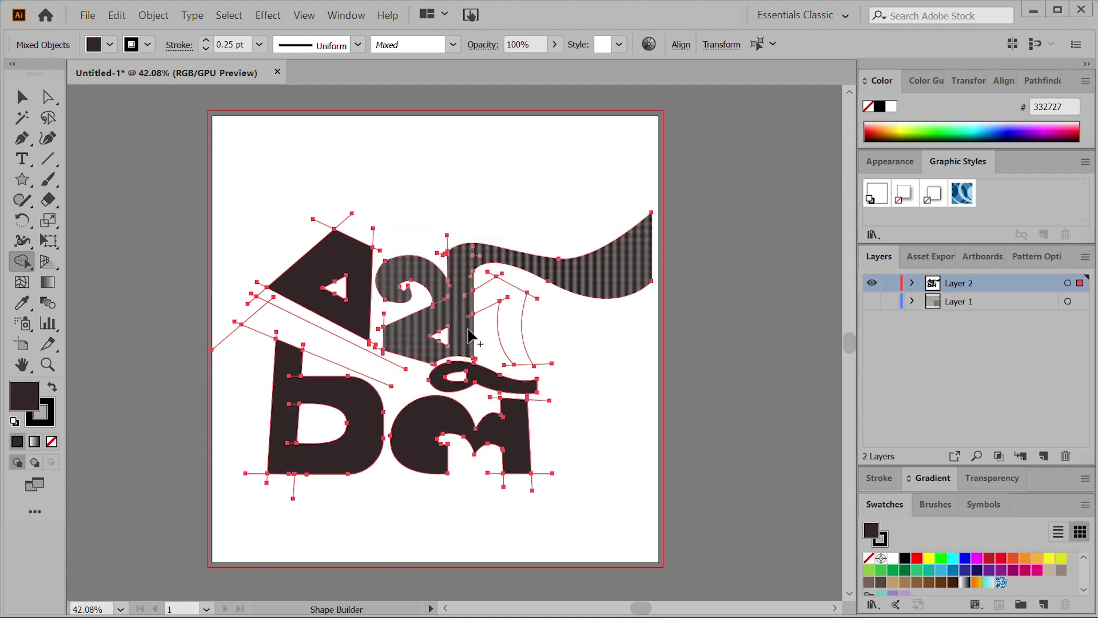
Merge the slanted bar into the lower-left letter and the angled, curved leg into the swirl letter's stem with Shape Builder
scroll(441, 382, up, 3)
drag(281, 362, 286, 326)
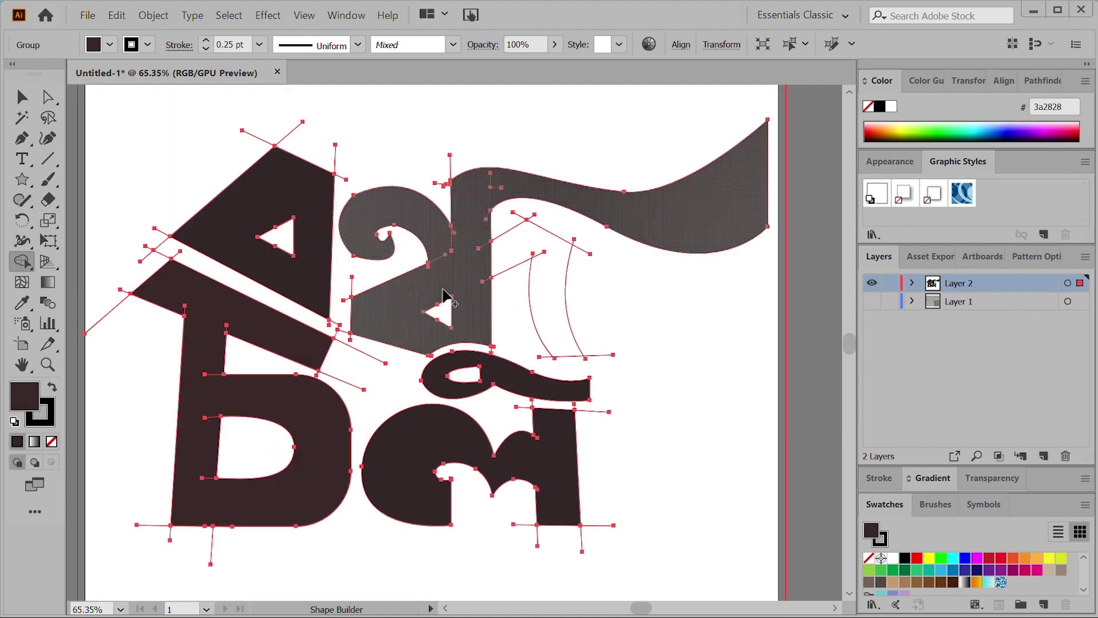
mouse_move(478, 245)
mouse_down()
mouse_move(539, 241)
mouse_move(546, 250)
mouse_up()
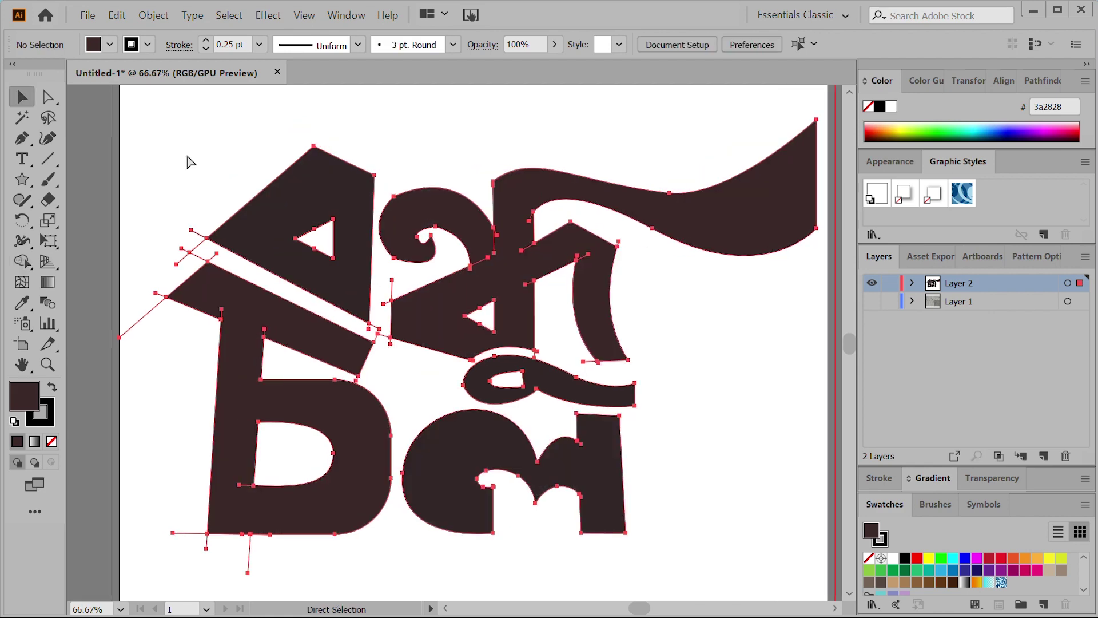
Ungroup the lettering artwork and deselect everything
key(v)
right_click(294, 193)
click(384, 345)
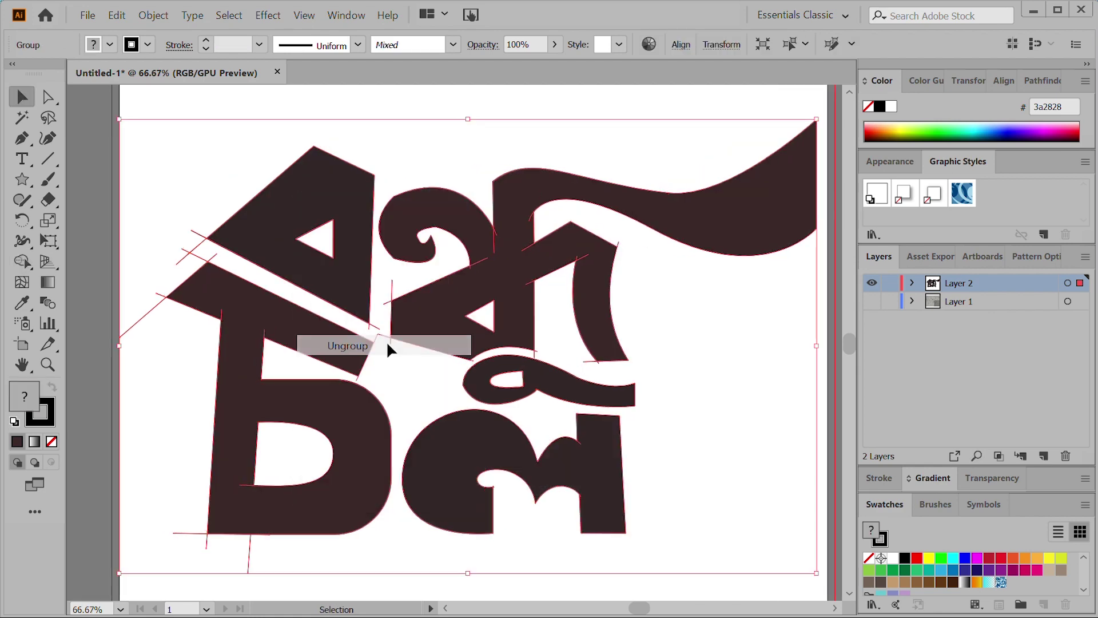
click(150, 200)
click(74, 158)
Select all the filled letter shapes, including the small looped mark, and cut them from the artboard
shift+click(299, 208)
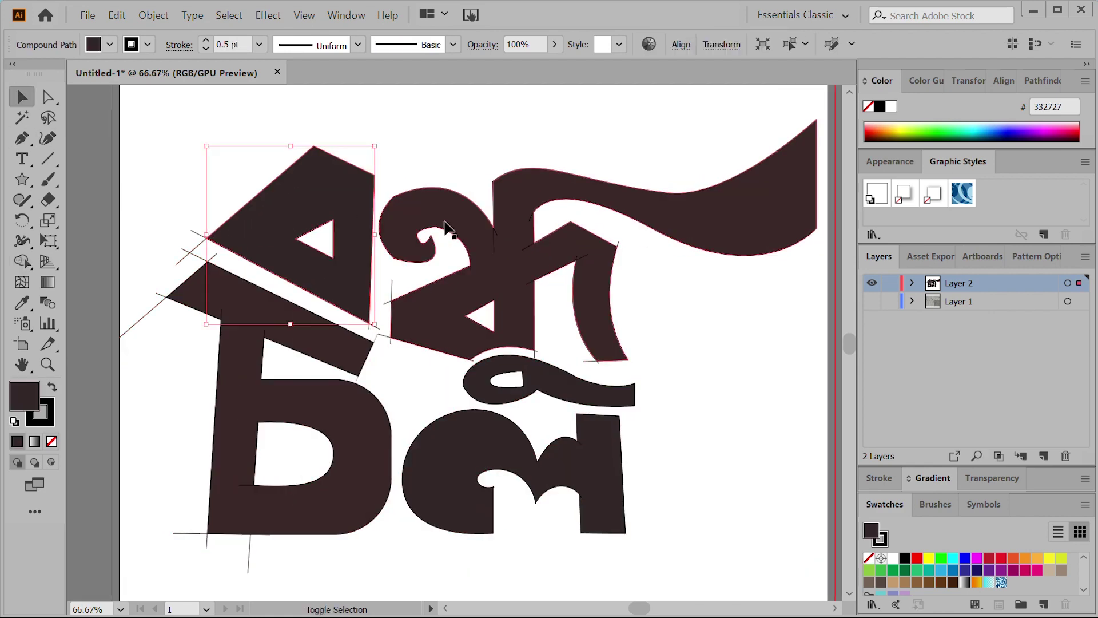
shift+click(430, 220)
shift+click(255, 361)
shift+click(506, 426)
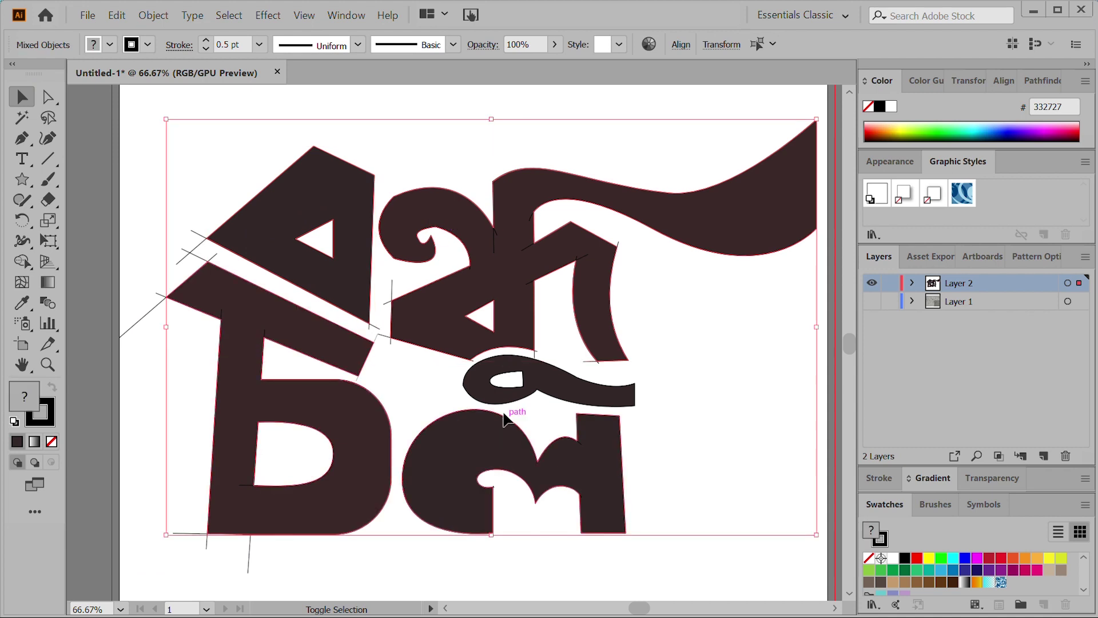
key(Delete)
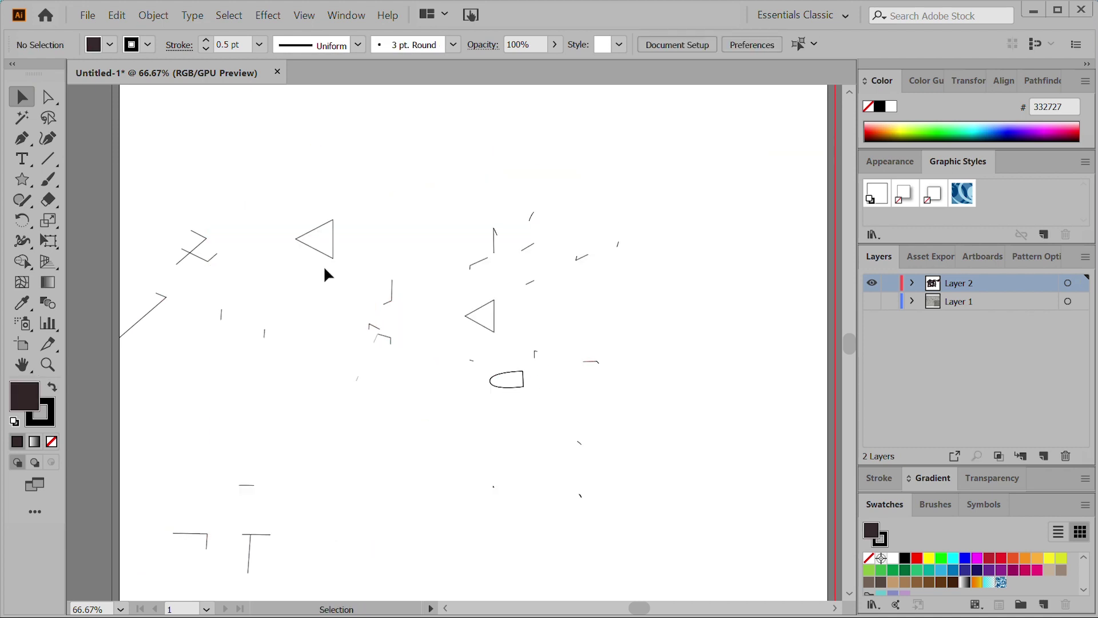
Delete all the leftover stray line segments and counter outlines, and paste the filled letter shapes back onto the artboard
key(ctrl+a)
key(Delete)
key(ctrl+z)
key(ctrl+z)
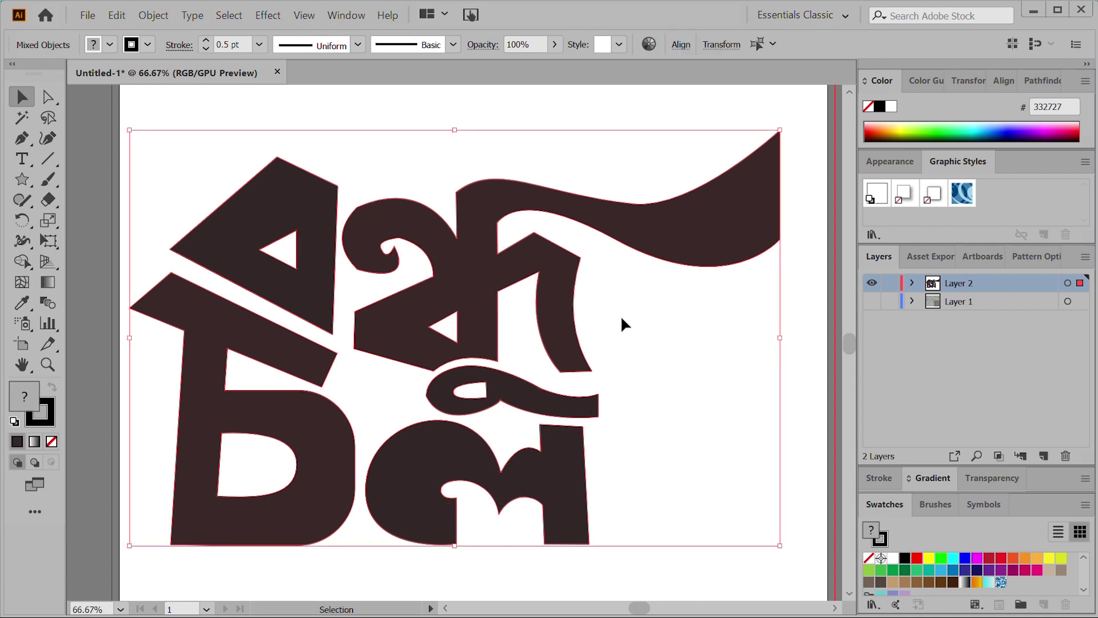
click(722, 113)
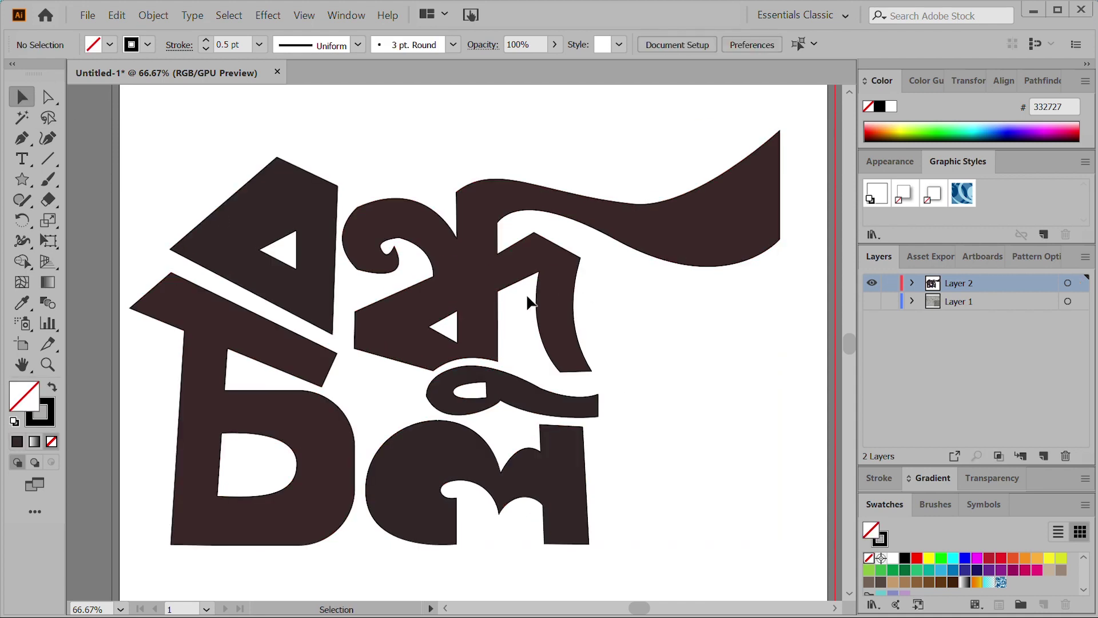